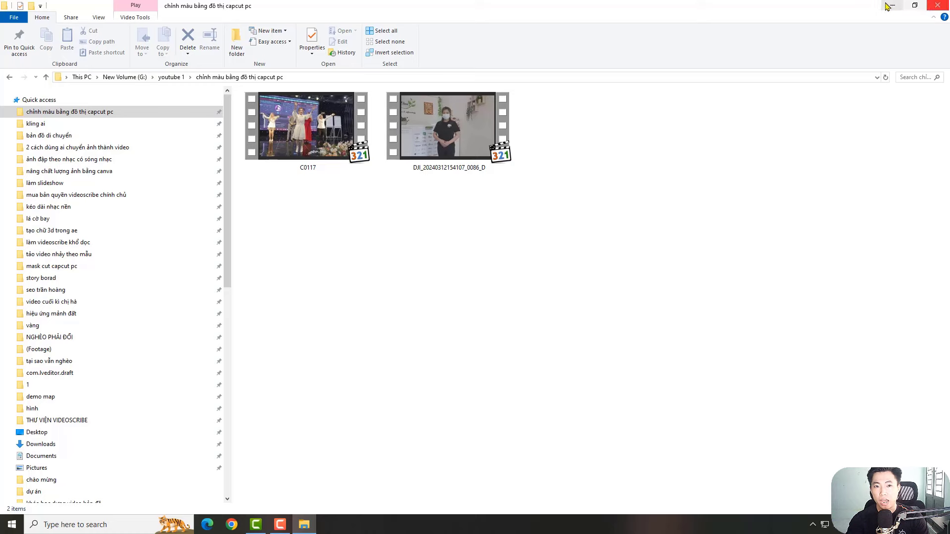
# - Switch from the file folder to CapCut and create a new project
pyautogui.click(892, 5)
pyautogui.doubleClick(884, 118)
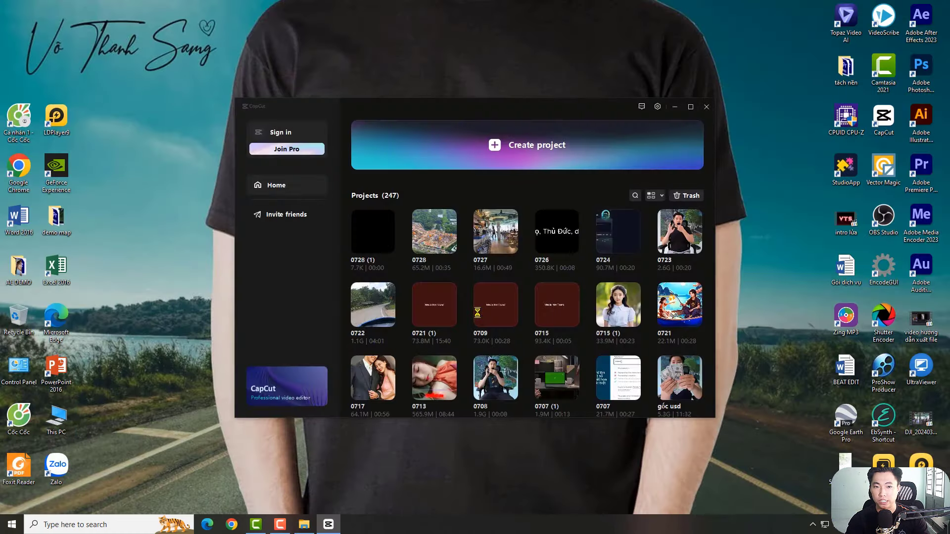
pyautogui.click(495, 146)
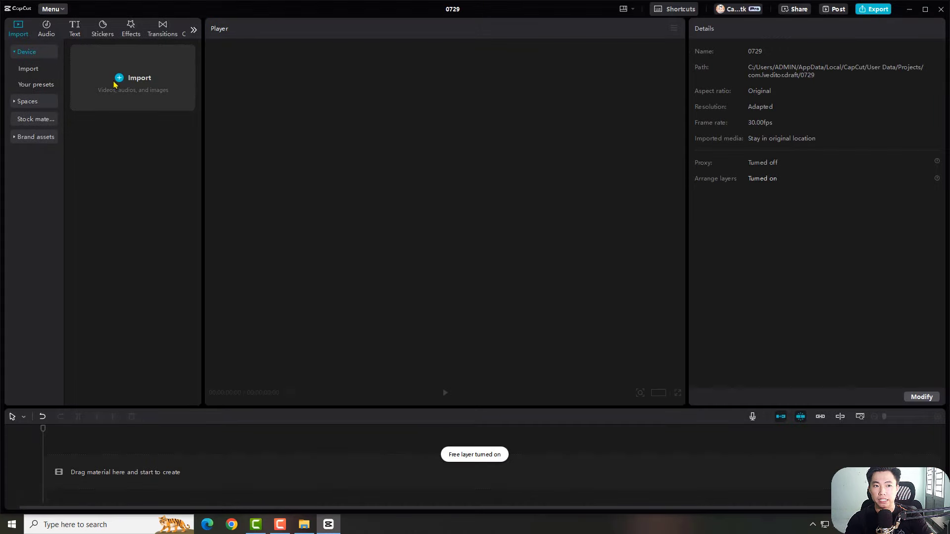
# - Import the two video clips, C0117 and the DJI clip, into the project's media
pyautogui.click(113, 85)
pyautogui.moveTo(295, 163); pyautogui.dragTo(139, 50)
pyautogui.click(715, 339)
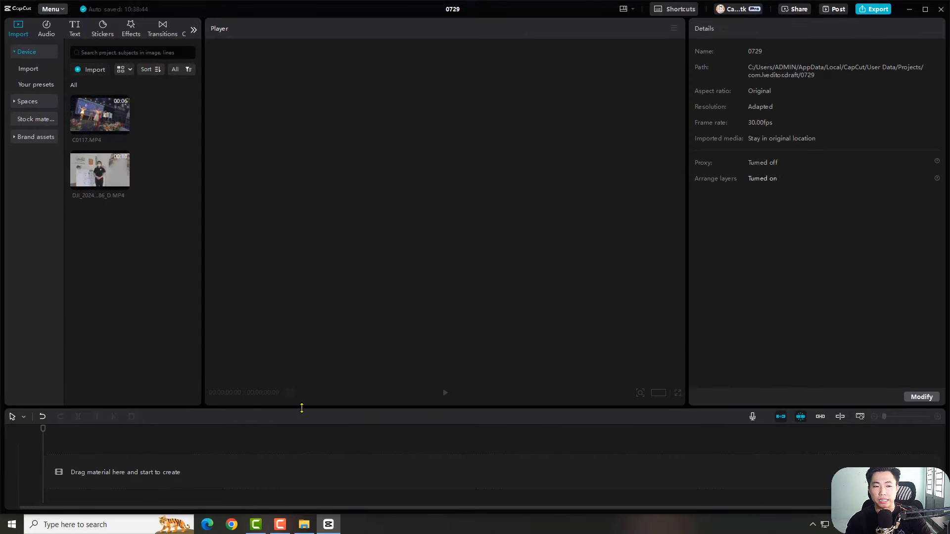
# - Enlarge the timeline area, place the DJI clip at the start of the main track and select it
pyautogui.moveTo(302, 408); pyautogui.dragTo(284, 314)
pyautogui.moveTo(99, 178); pyautogui.dragTo(74, 439)
pyautogui.click(229, 429)
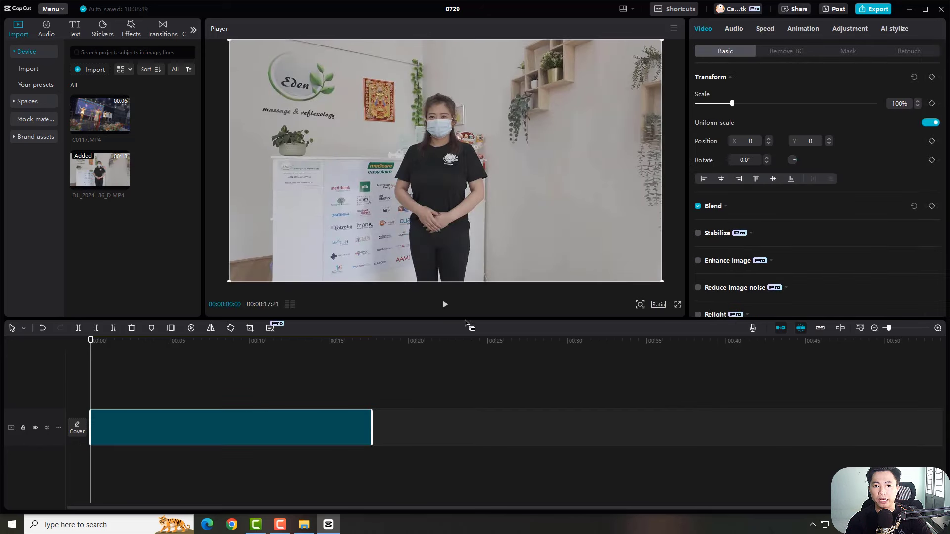
# - Show the color oscilloscope in the player and enlarge the player area, widening the media library slightly
pyautogui.click(675, 30)
pyautogui.moveTo(657, 47)
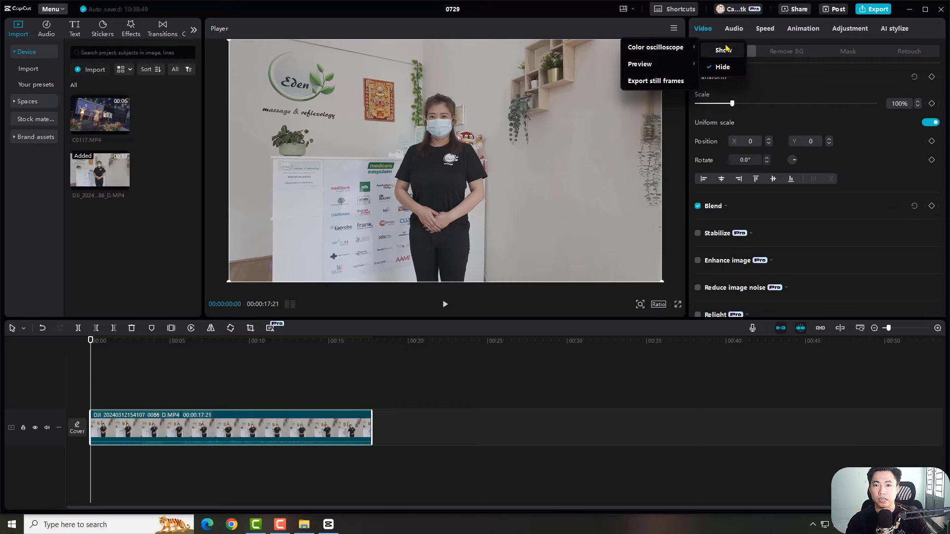
pyautogui.click(724, 50)
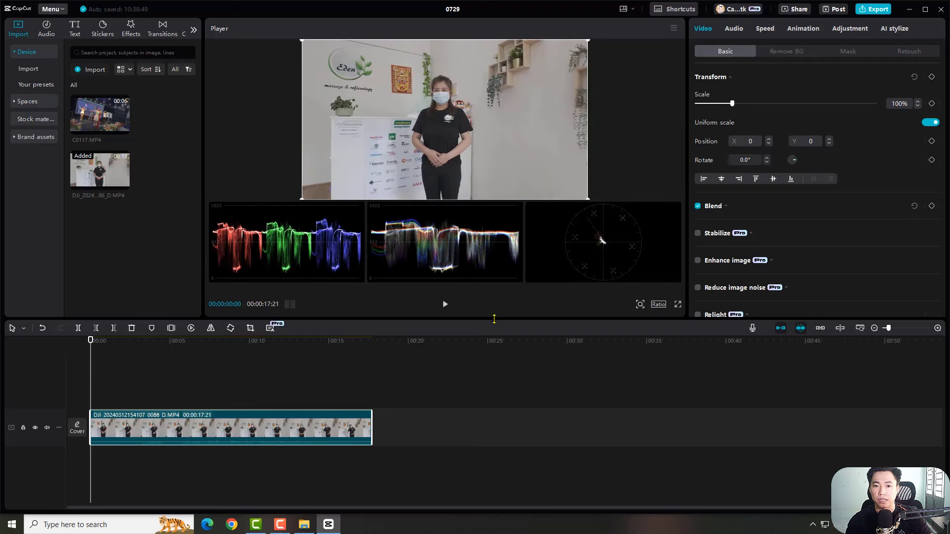
pyautogui.moveTo(495, 322); pyautogui.dragTo(493, 460)
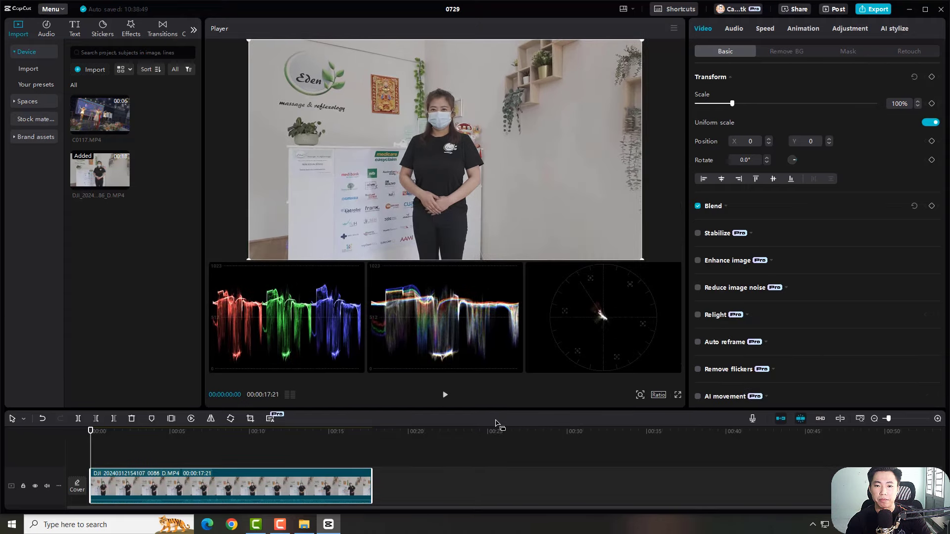
pyautogui.moveTo(499, 411); pyautogui.dragTo(502, 433)
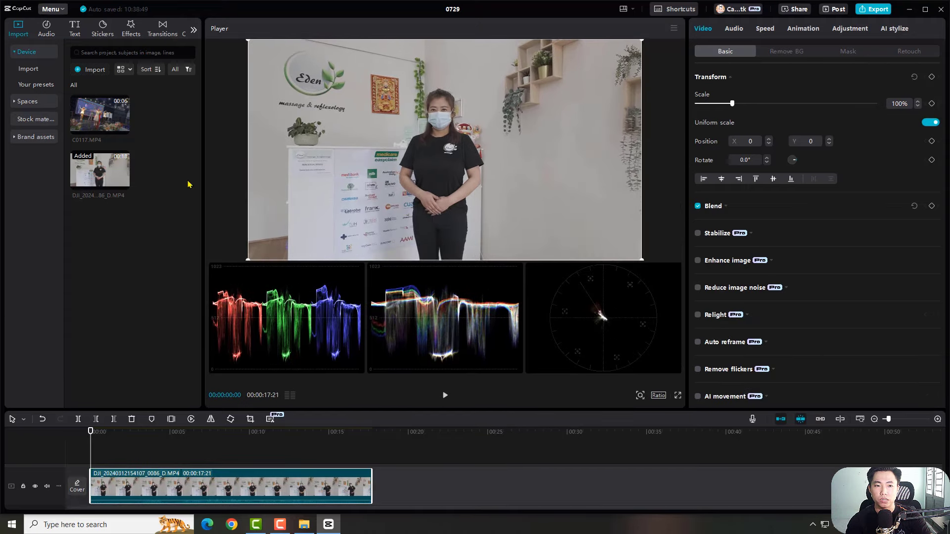
pyautogui.moveTo(203, 195); pyautogui.dragTo(224, 194)
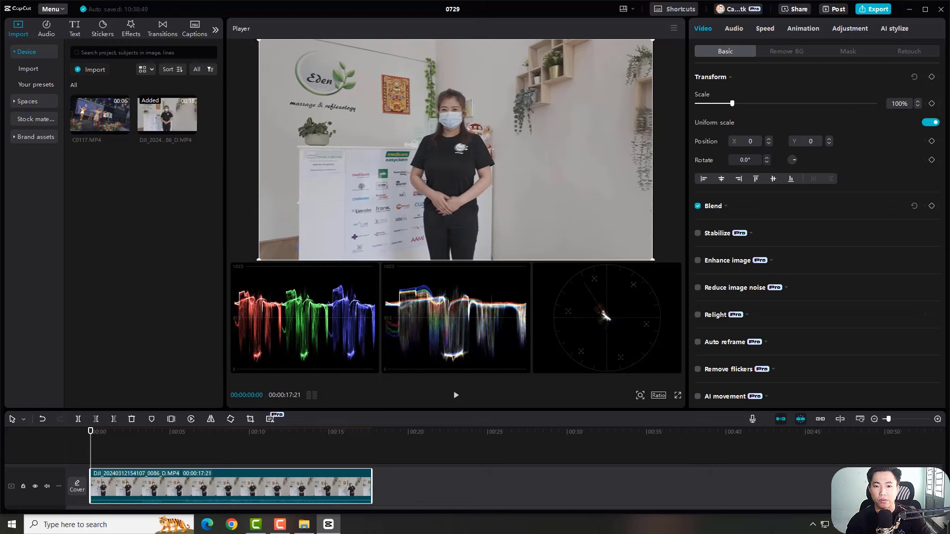
pyautogui.moveTo(688, 196)
pyautogui.mouseDown()
pyautogui.moveTo(767, 198)
pyautogui.moveTo(675, 210)
pyautogui.moveTo(690, 203)
pyautogui.mouseUp()
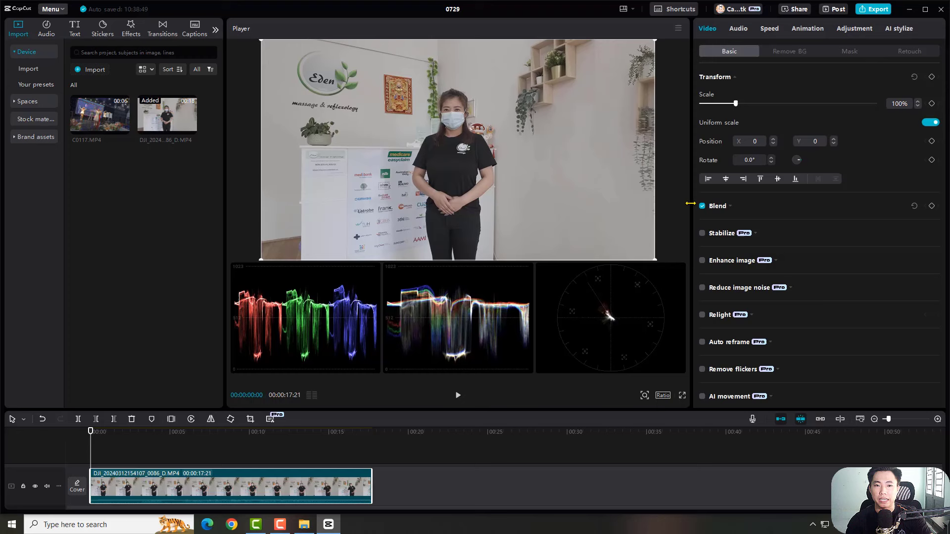
# - Add a custom adjustment layer above the clip and extend it to the clip's full length
pyautogui.click(854, 29)
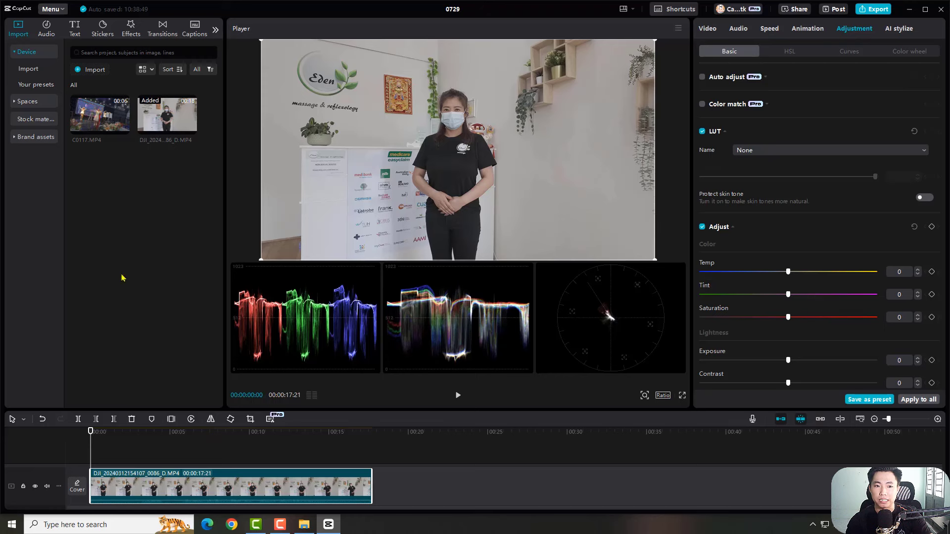
pyautogui.click(215, 30)
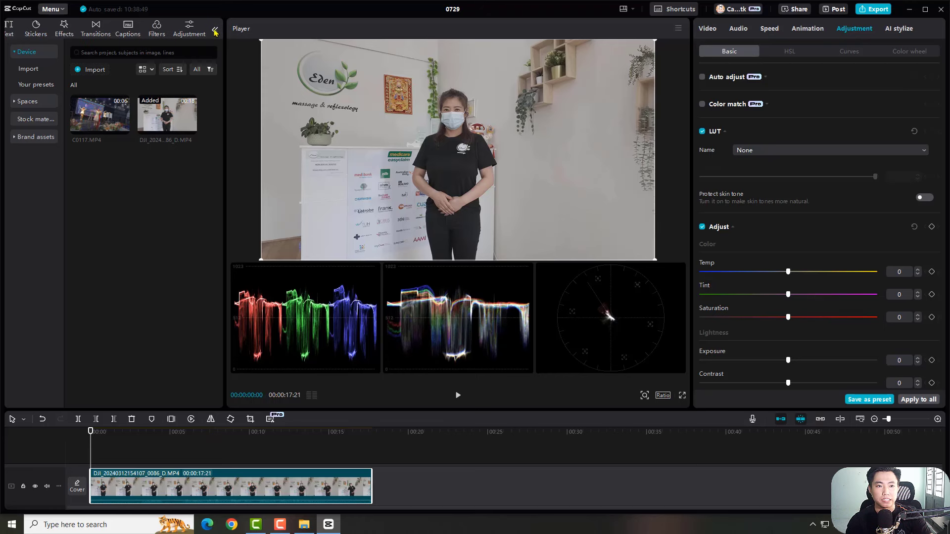
pyautogui.click(183, 30)
pyautogui.moveTo(91, 77); pyautogui.dragTo(101, 453)
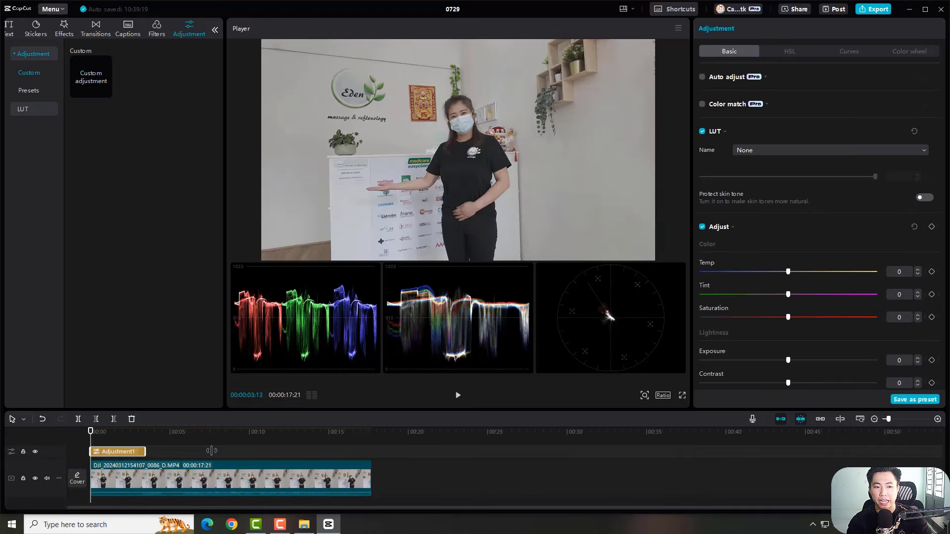
pyautogui.moveTo(211, 450); pyautogui.dragTo(372, 451)
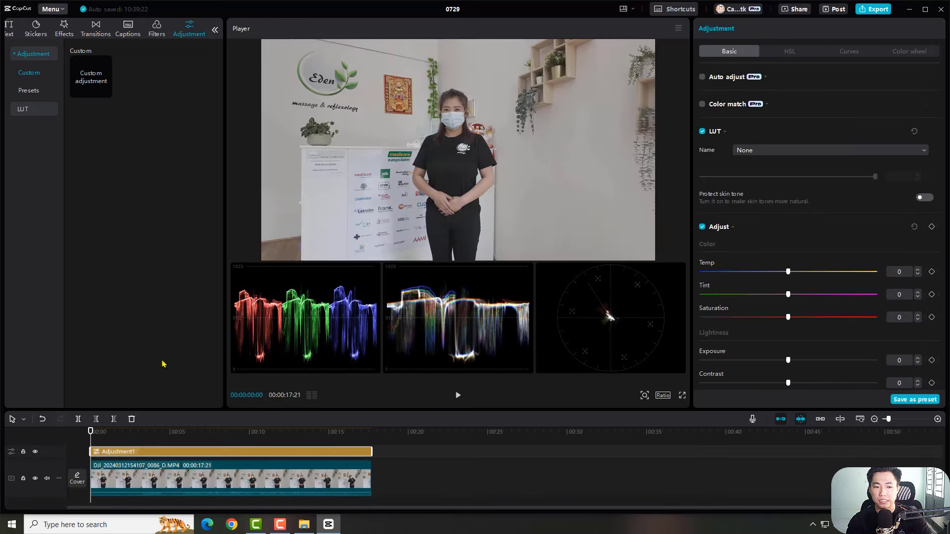
# - Hide and show the adjustment track repeatedly to compare the image with and without it
pyautogui.click(35, 452)
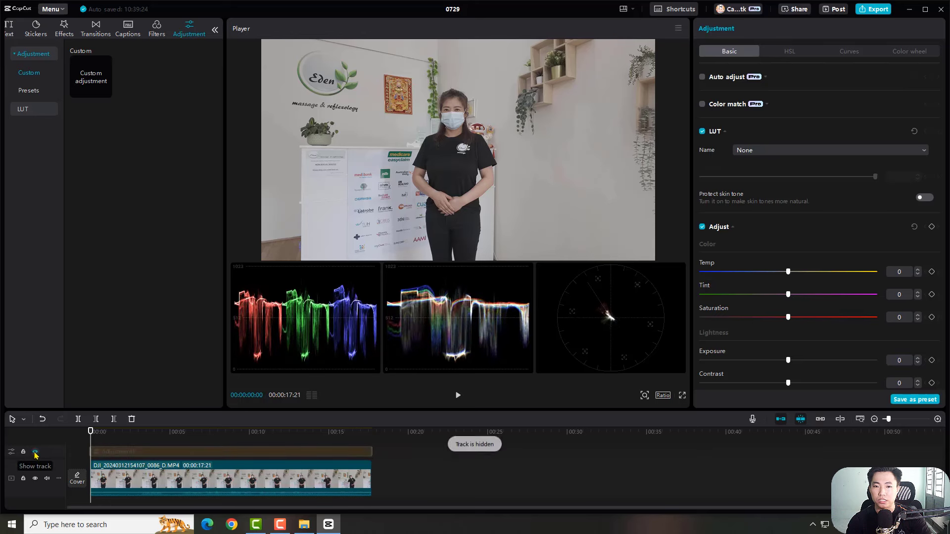
pyautogui.click(35, 452)
pyautogui.click(35, 452)
pyautogui.click(35, 452)
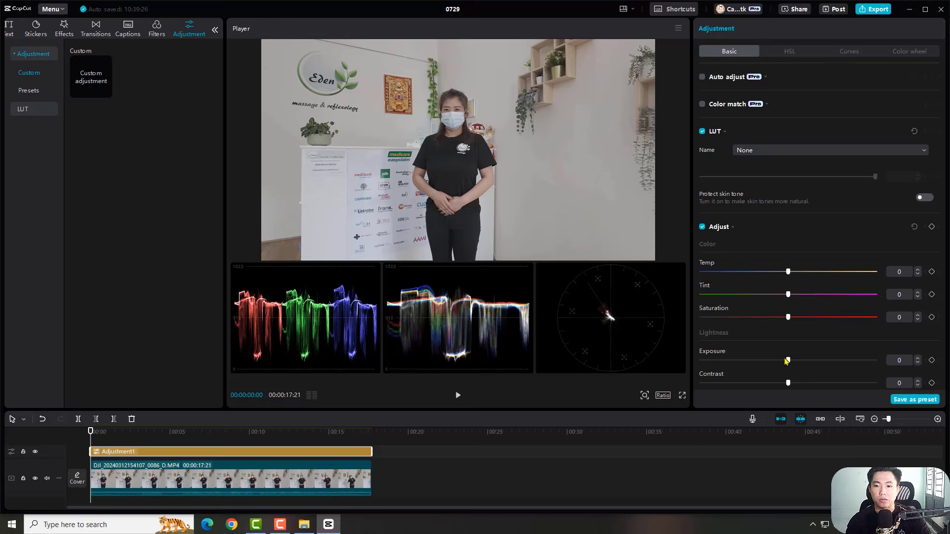
# - Try raising the adjustment layer's Exposure to 29, and return it to 0
pyautogui.moveTo(788, 360); pyautogui.dragTo(839, 362)
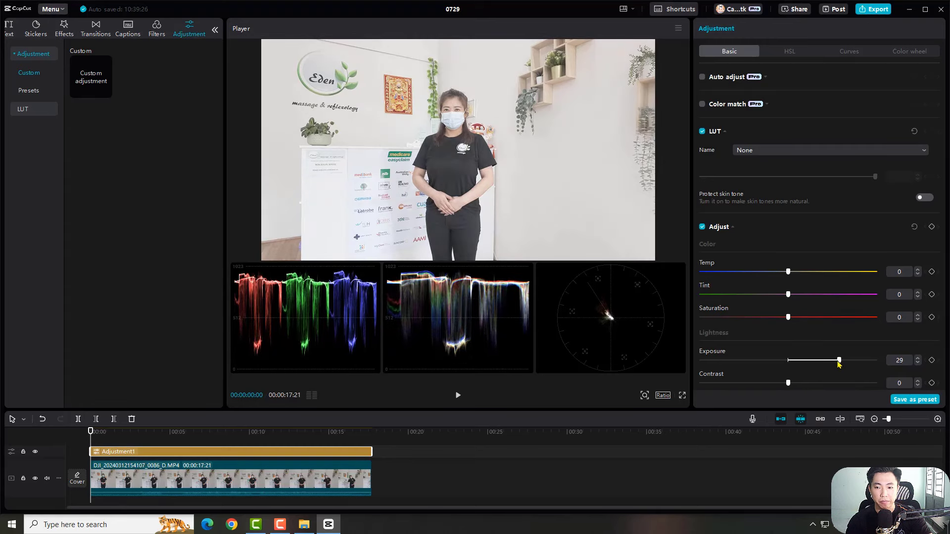
pyautogui.click(789, 361)
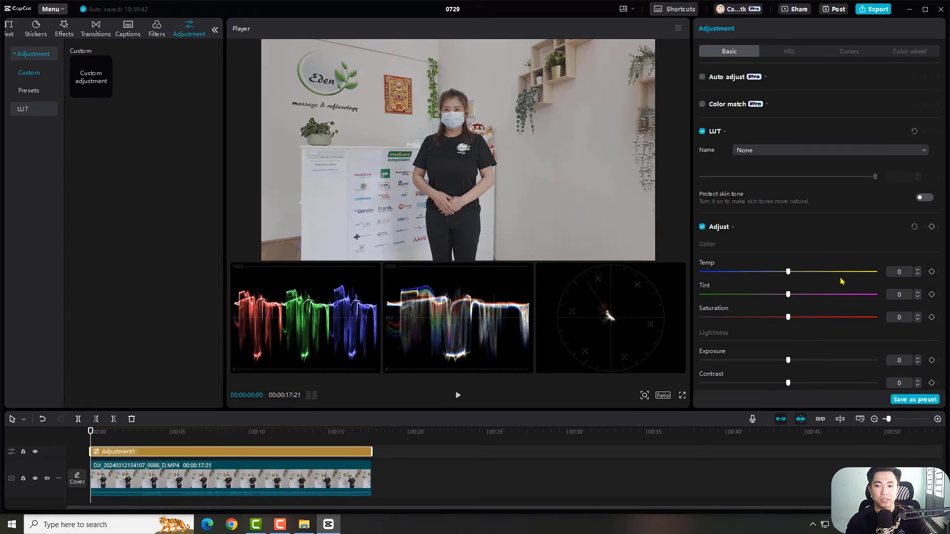
# - On the Luma curve, move the white point and the black point horizontally inward to stretch the waveform's brightness range
pyautogui.click(850, 52)
pyautogui.scroll(-3, 802, 258)
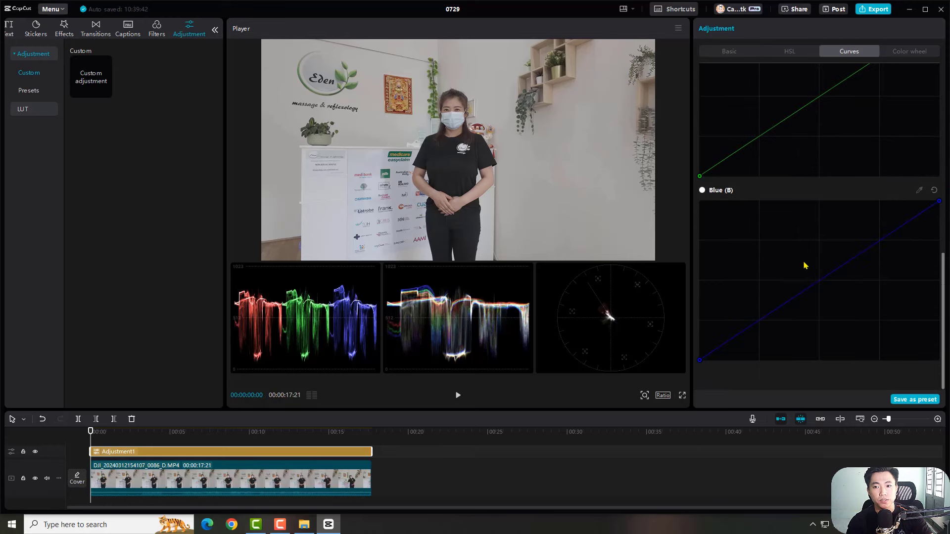
pyautogui.scroll(3, 807, 261)
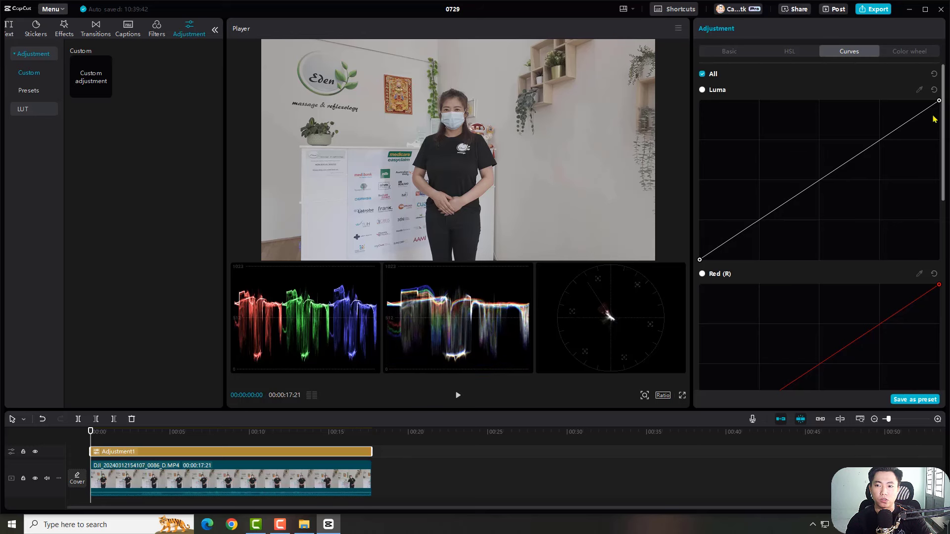
pyautogui.moveTo(938, 101); pyautogui.dragTo(897, 100)
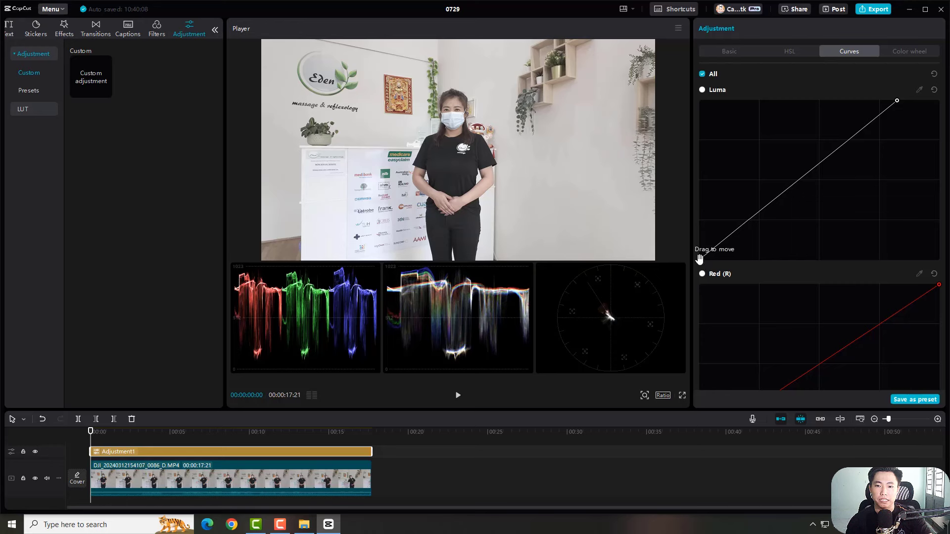
pyautogui.moveTo(701, 267)
pyautogui.mouseDown()
pyautogui.moveTo(785, 262)
pyautogui.moveTo(705, 267)
pyautogui.moveTo(714, 270)
pyautogui.mouseUp()
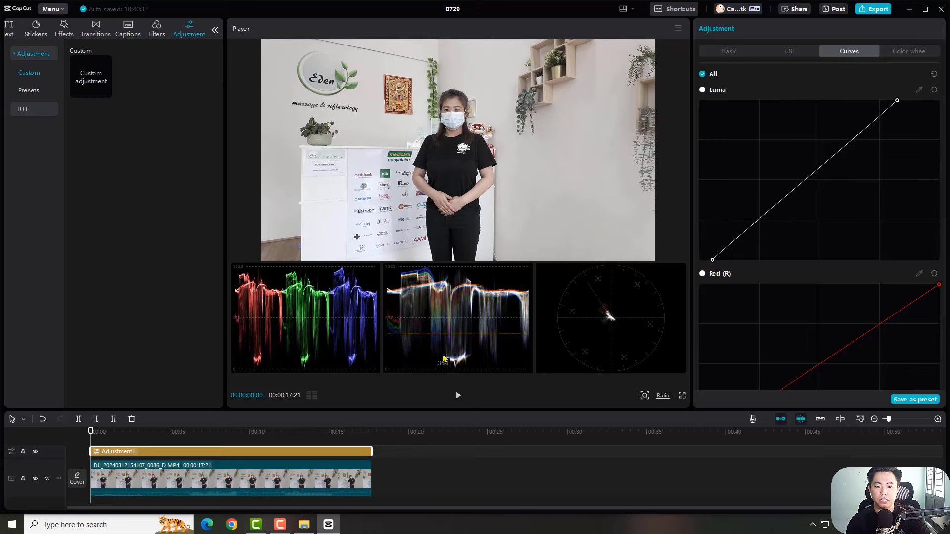
pyautogui.moveTo(456, 372)
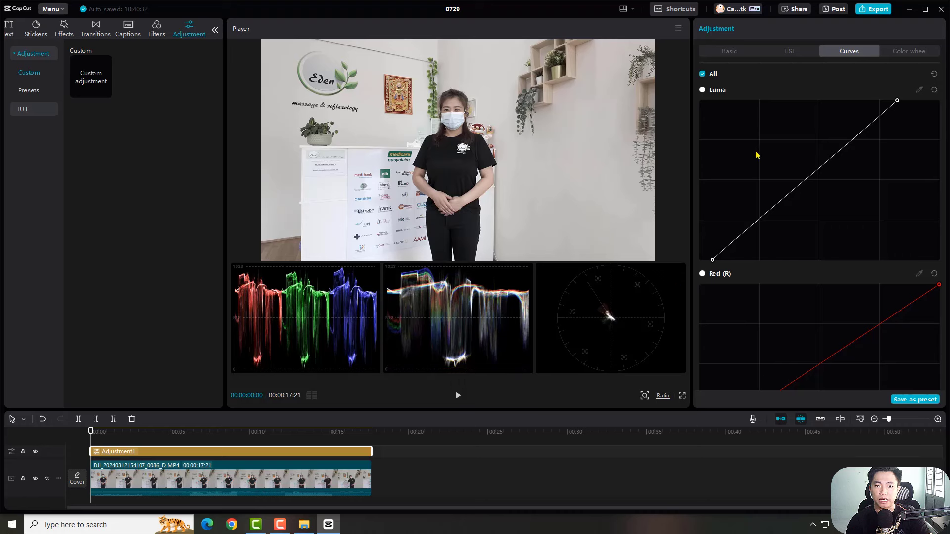
# - Look through the colour curves and switch all curves off and on to compare the image before and after
pyautogui.scroll(-10, 869, 237)
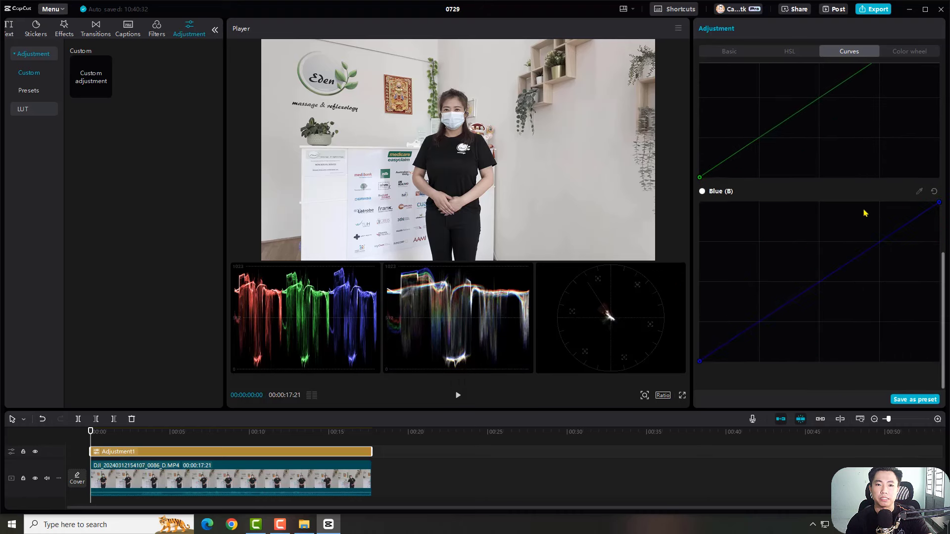
pyautogui.scroll(10, 866, 215)
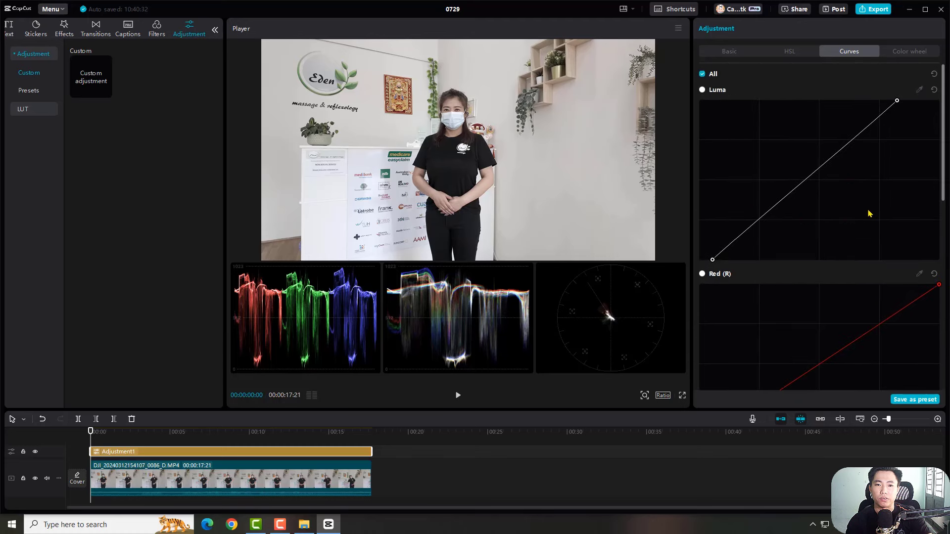
pyautogui.click(703, 75)
pyautogui.click(703, 74)
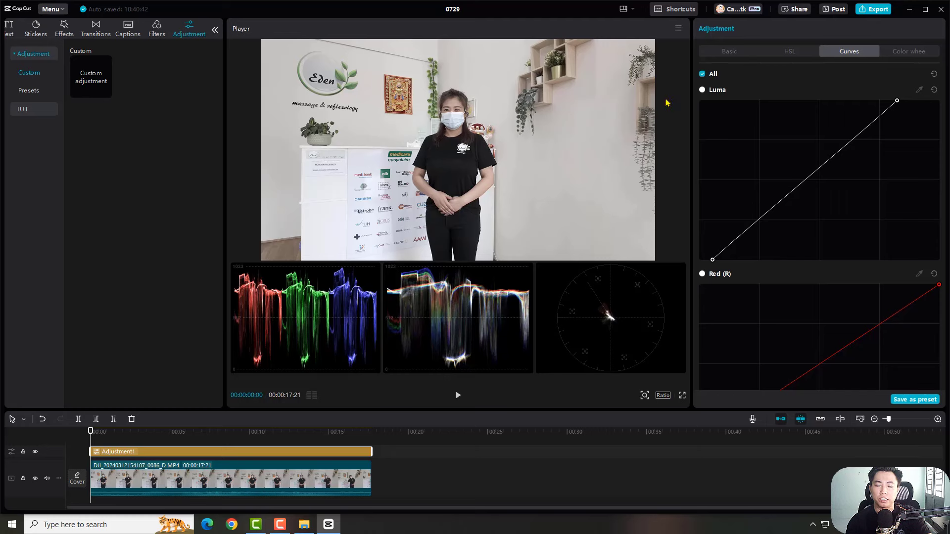
# - Set the adjustment layer's Saturation to 30 in the basic adjustments
pyautogui.click(713, 52)
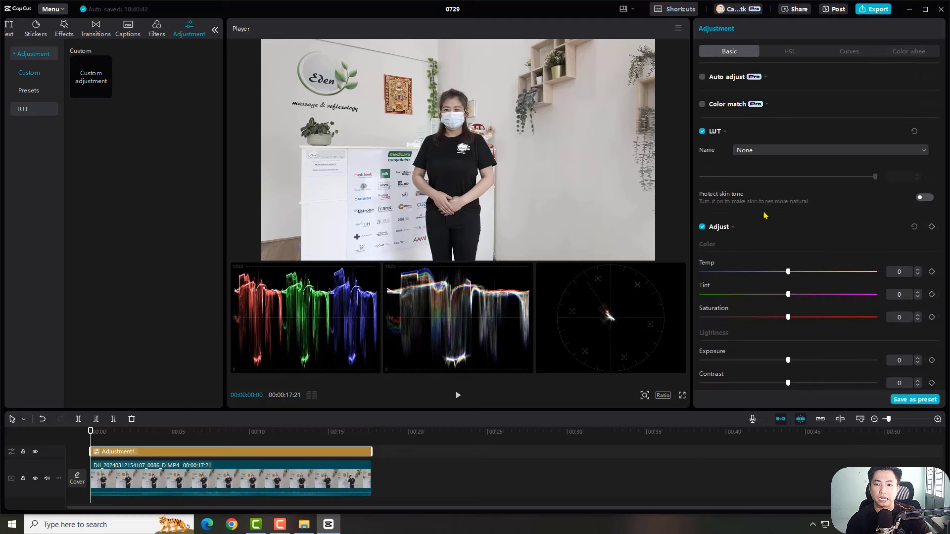
pyautogui.scroll(-1, 776, 247)
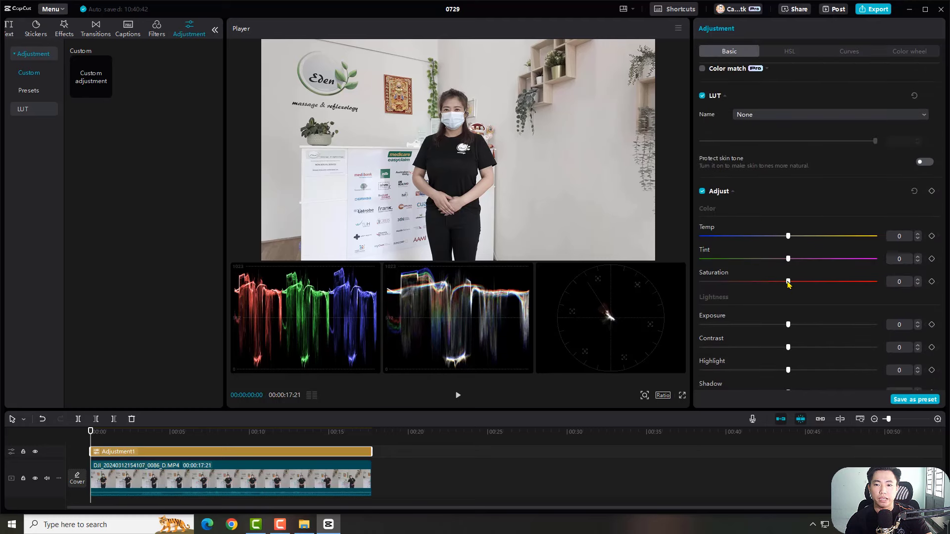
pyautogui.moveTo(803, 283); pyautogui.dragTo(839, 284)
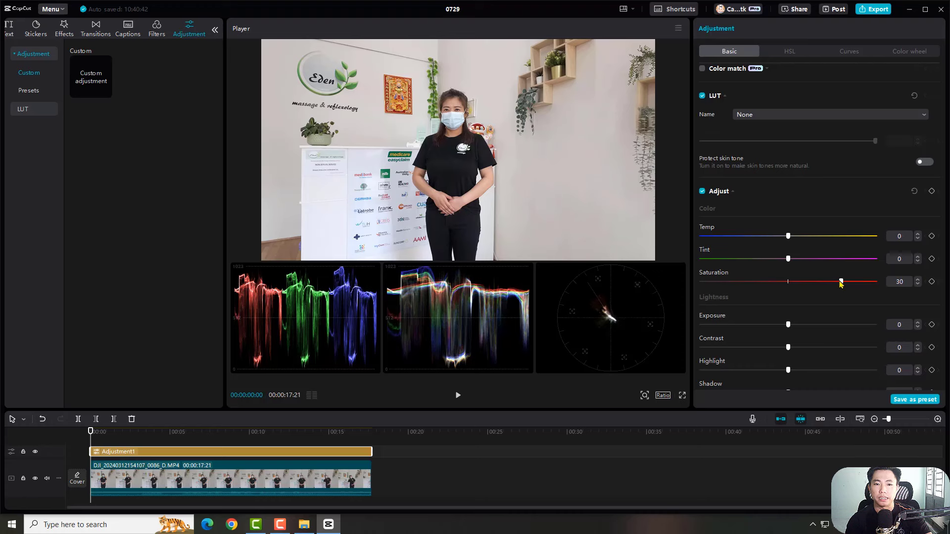
# - Set the adjustment layer's Contrast to 3 and its Shadow to -5
pyautogui.scroll(-3, 720, 357)
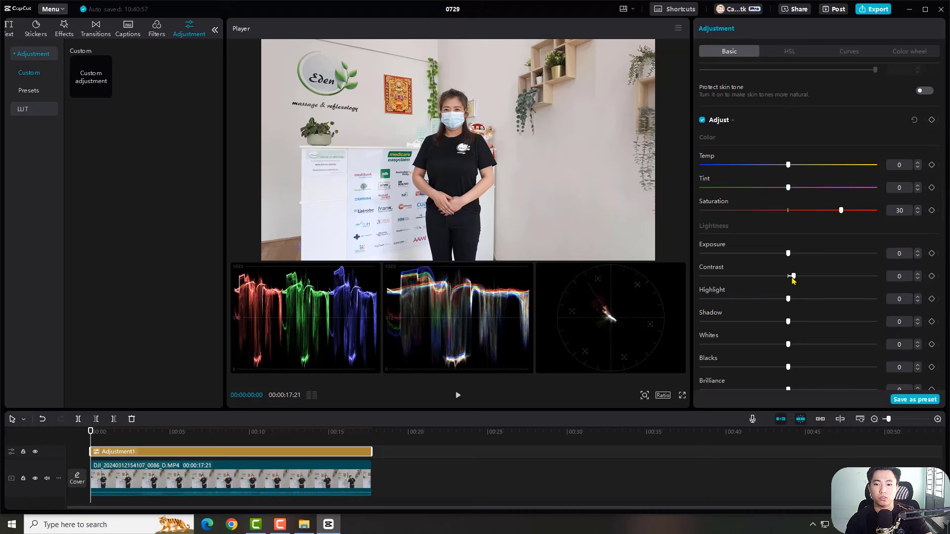
pyautogui.moveTo(792, 280); pyautogui.dragTo(792, 282)
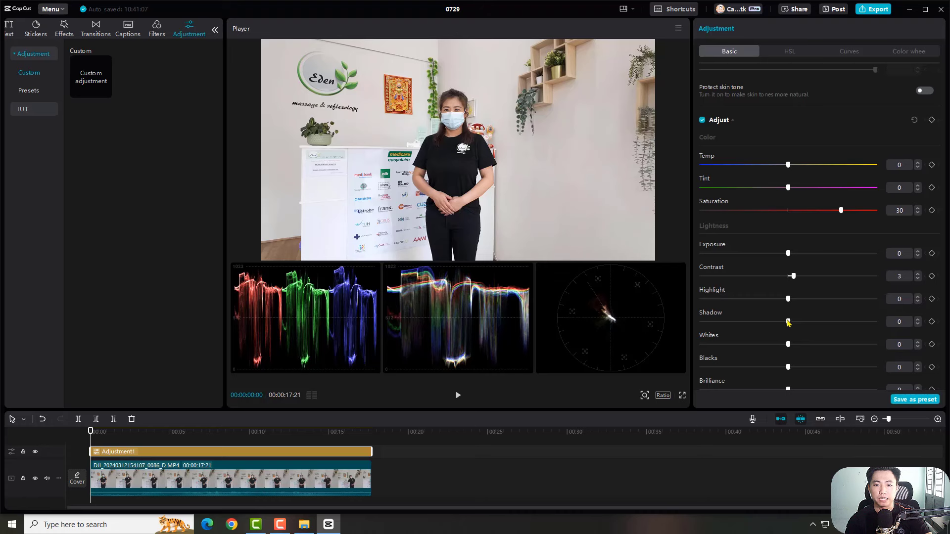
pyautogui.scroll(-1, 788, 322)
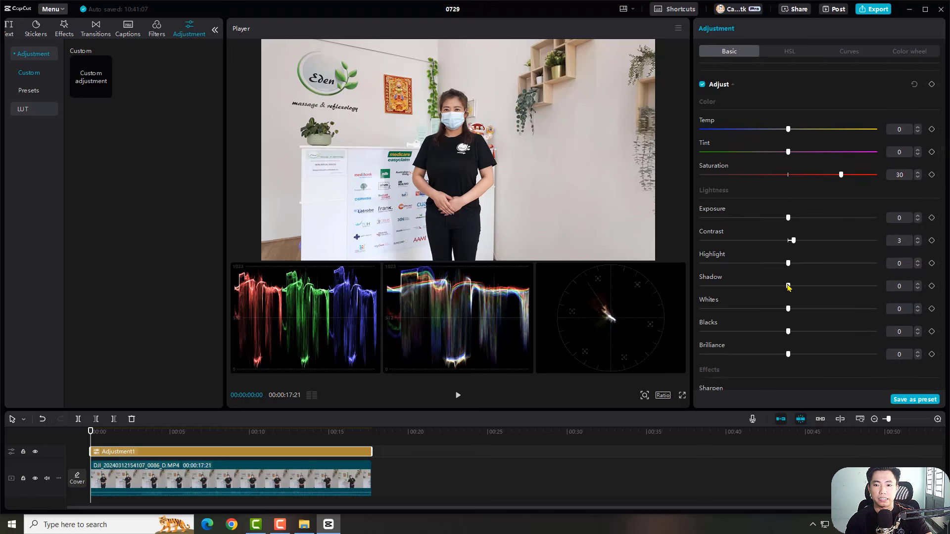
pyautogui.moveTo(788, 287)
pyautogui.mouseDown()
pyautogui.moveTo(797, 288)
pyautogui.moveTo(779, 291)
pyautogui.mouseUp()
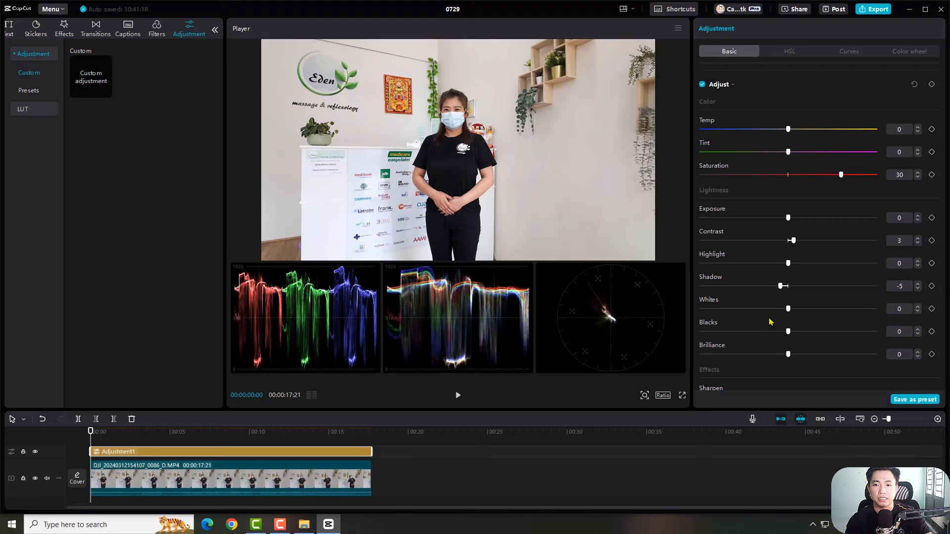
# - Set the adjustment layer's Sharpen to 3 and its Clarity to 4
pyautogui.scroll(-3, 789, 340)
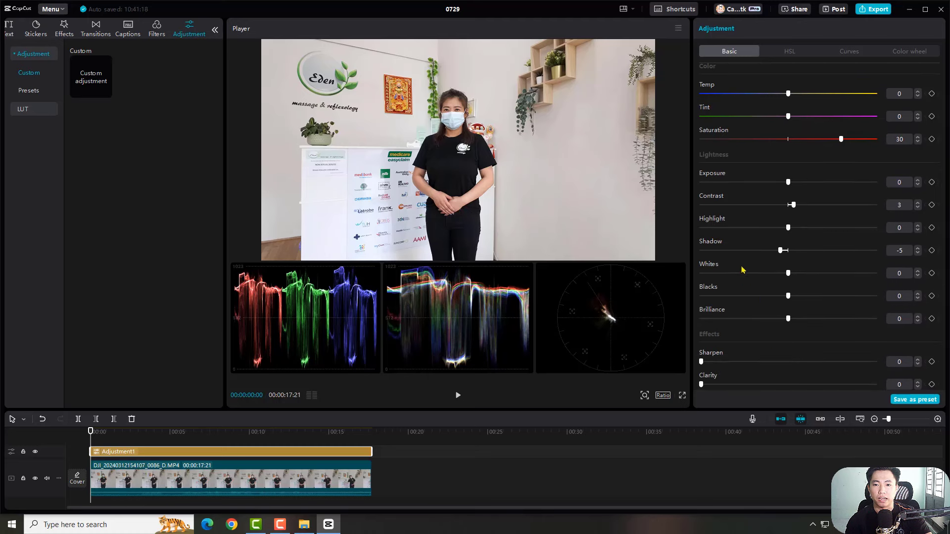
pyautogui.scroll(-3, 730, 323)
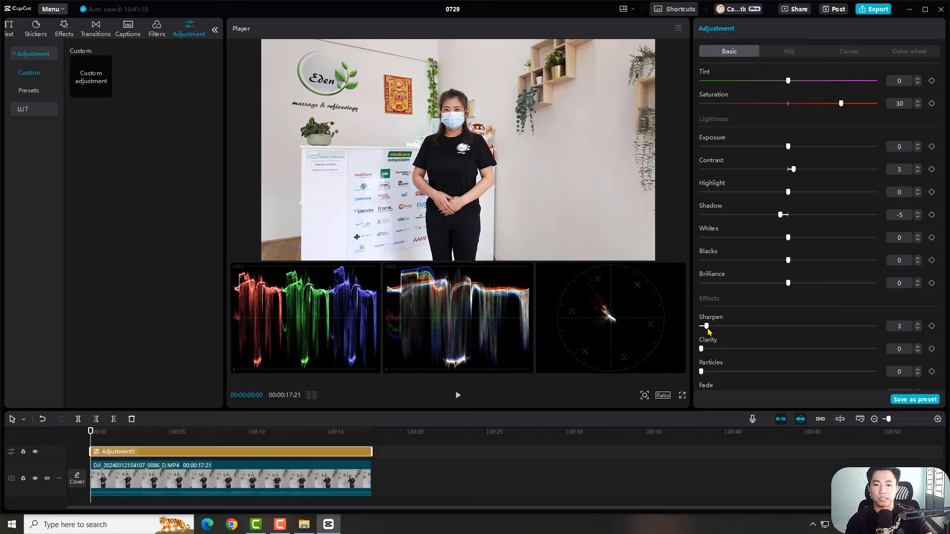
pyautogui.moveTo(702, 349); pyautogui.dragTo(711, 350)
pyautogui.scroll(-2, 742, 354)
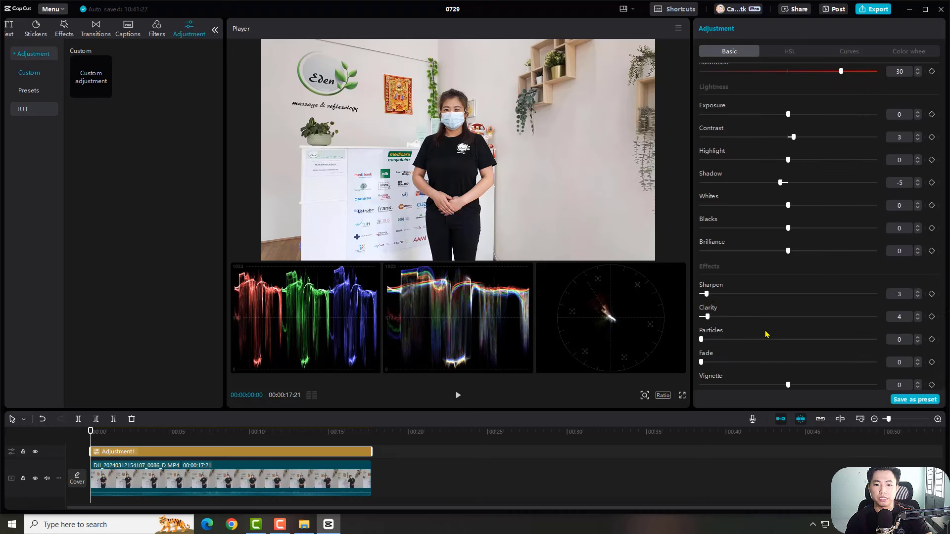
# - Review the basic adjustments and hide and show the adjustment track to compare the image before and after
pyautogui.scroll(15, 767, 326)
pyautogui.scroll(-12, 722, 336)
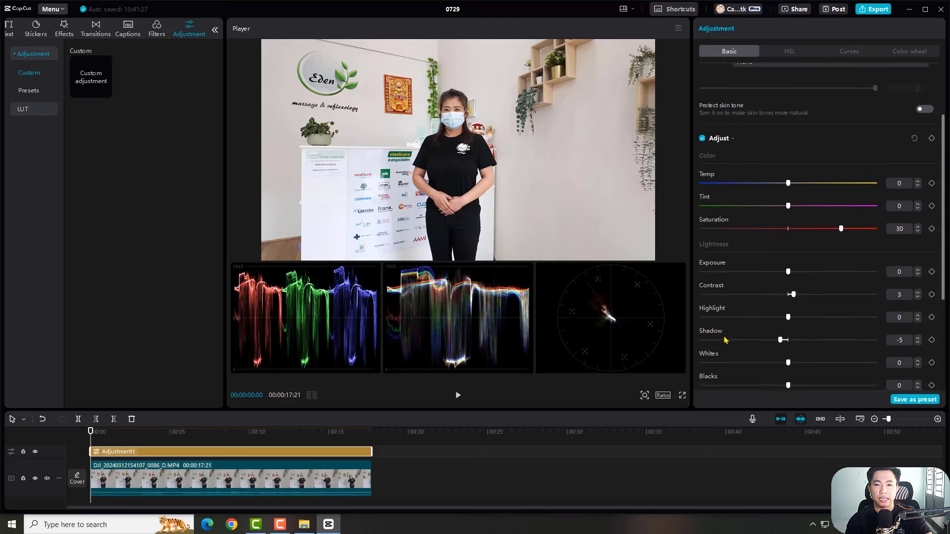
pyautogui.scroll(-2, 730, 340)
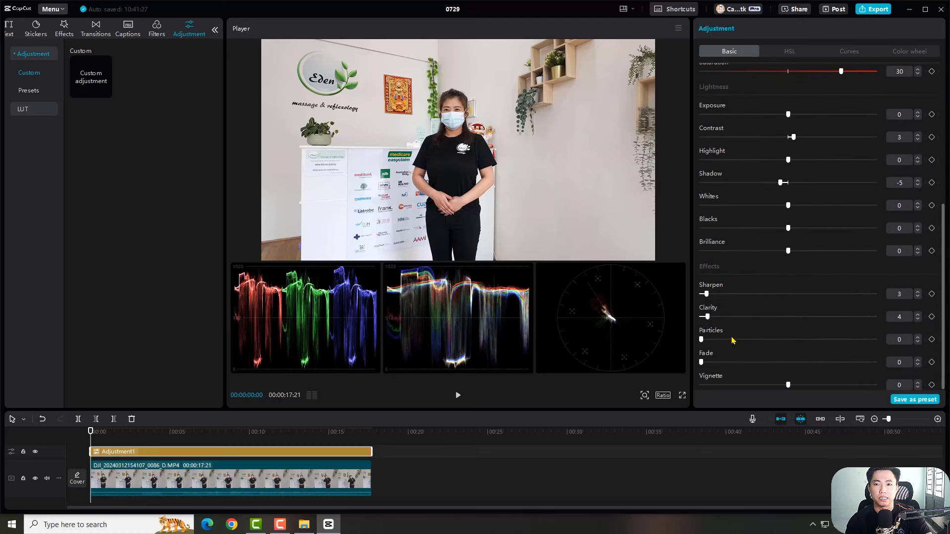
pyautogui.scroll(8, 736, 341)
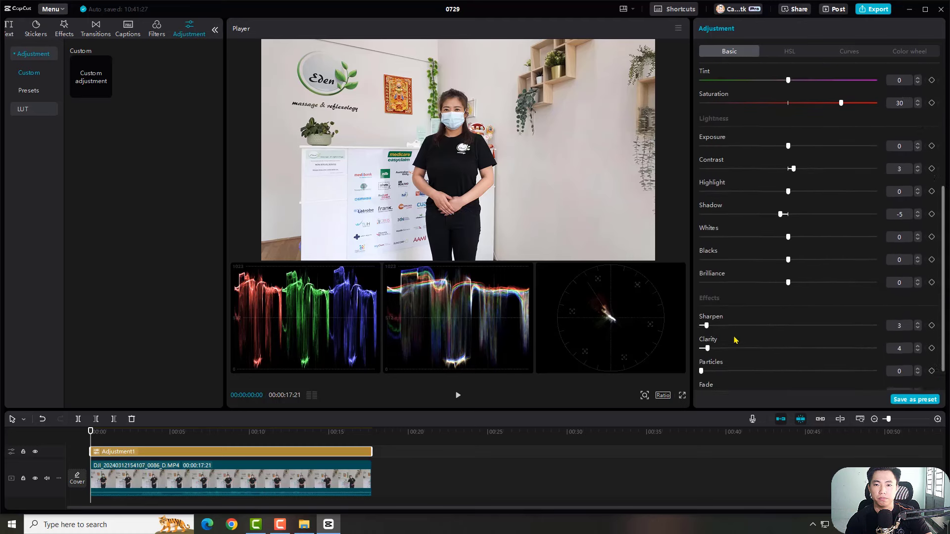
pyautogui.click(35, 452)
pyautogui.click(35, 453)
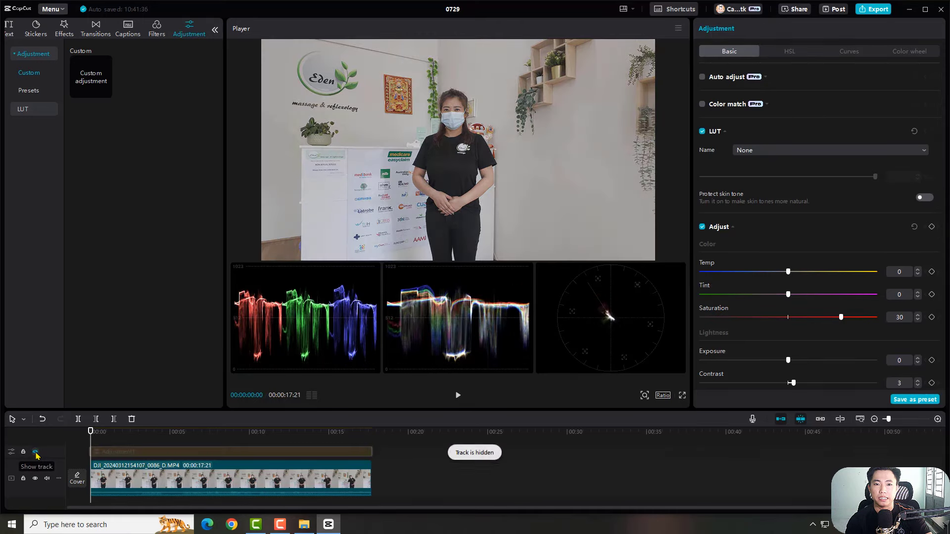
pyautogui.click(35, 452)
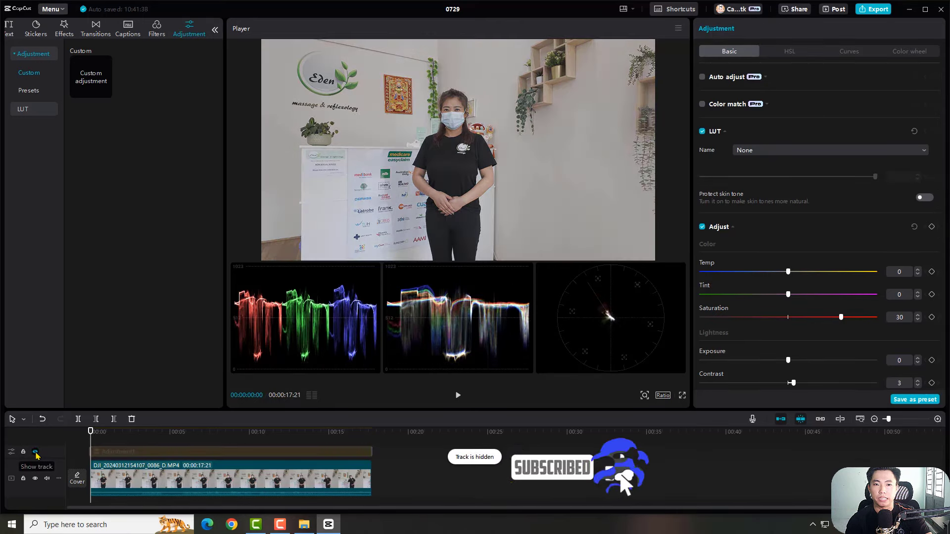
pyautogui.click(35, 452)
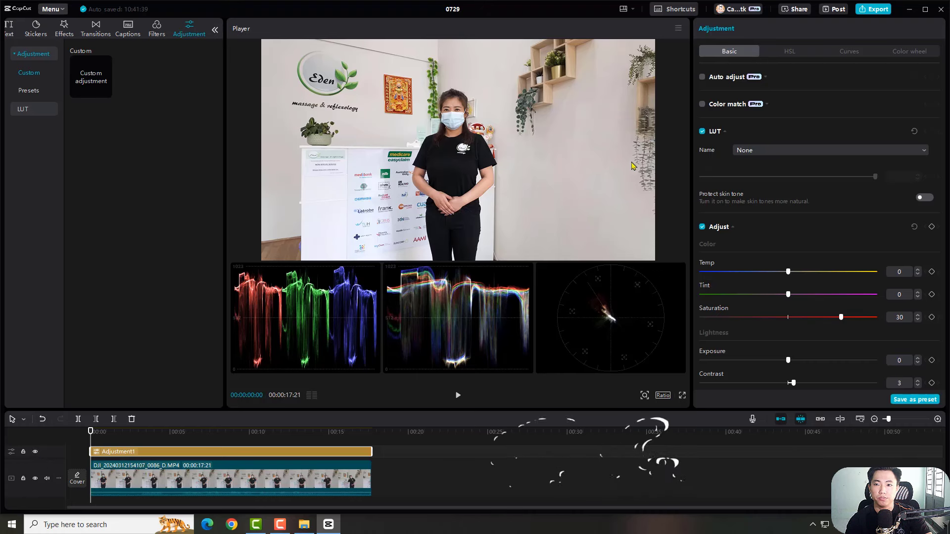
# - Look through the adjustment layer's colour curves and try a slight shift of the Red curve's white point
pyautogui.click(849, 51)
pyautogui.scroll(-5, 848, 237)
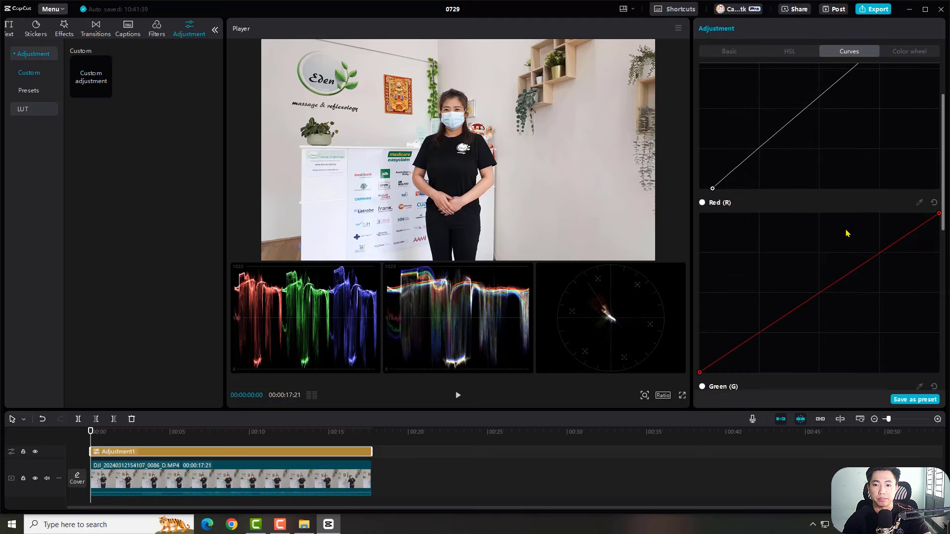
pyautogui.scroll(-3, 852, 271)
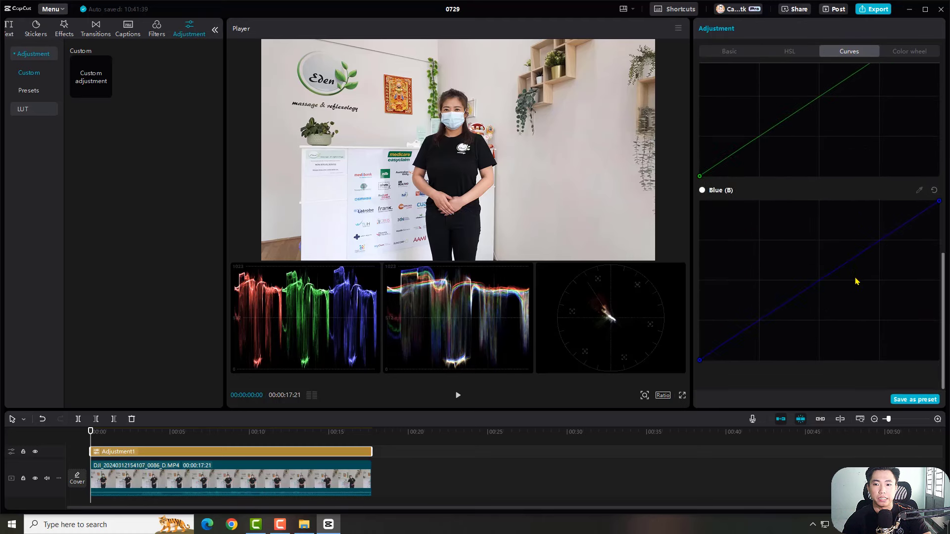
pyautogui.scroll(8, 858, 267)
pyautogui.scroll(-3, 859, 250)
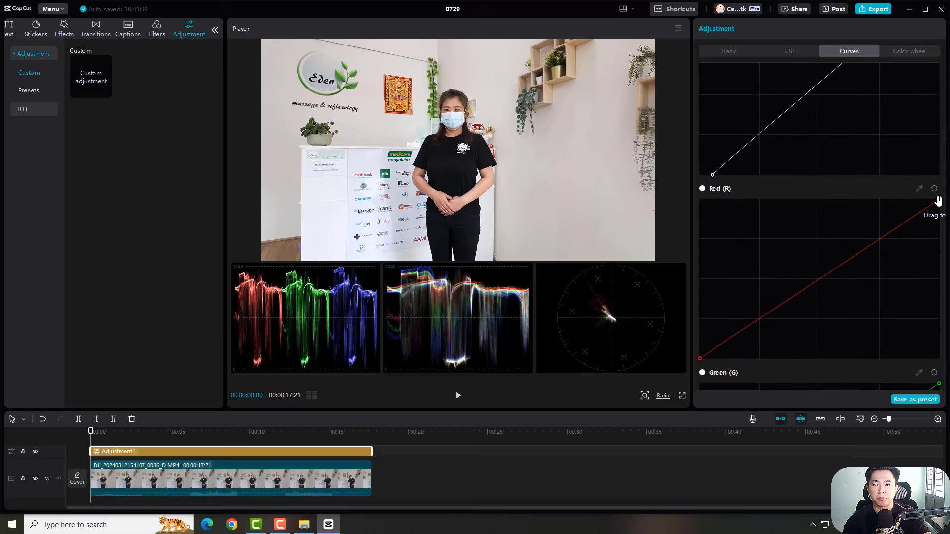
pyautogui.moveTo(939, 200)
pyautogui.mouseDown()
pyautogui.moveTo(914, 199)
pyautogui.moveTo(940, 200)
pyautogui.mouseUp()
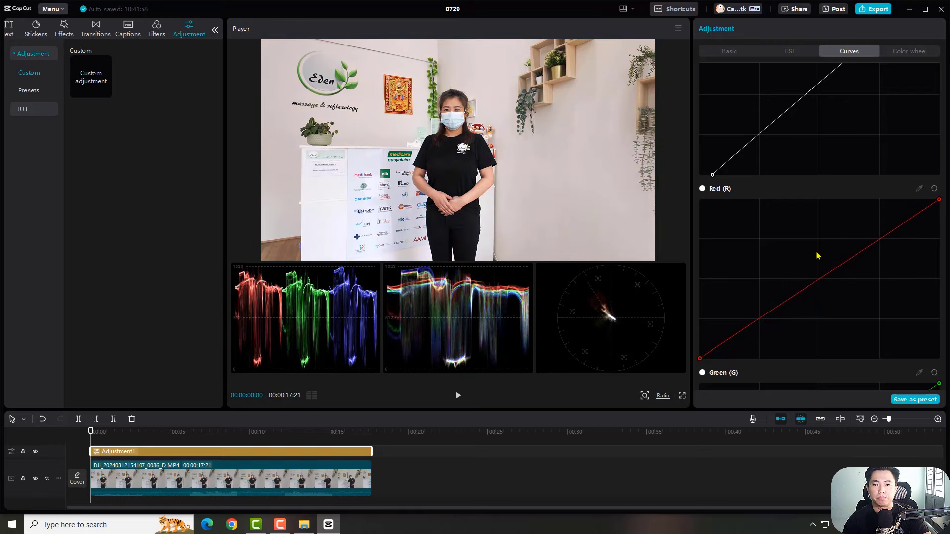
# - Try shifting the Red curve's black point far inward along the base of the graph and return it to its corner
pyautogui.scroll(-5, 817, 254)
pyautogui.moveTo(699, 198); pyautogui.dragTo(743, 212)
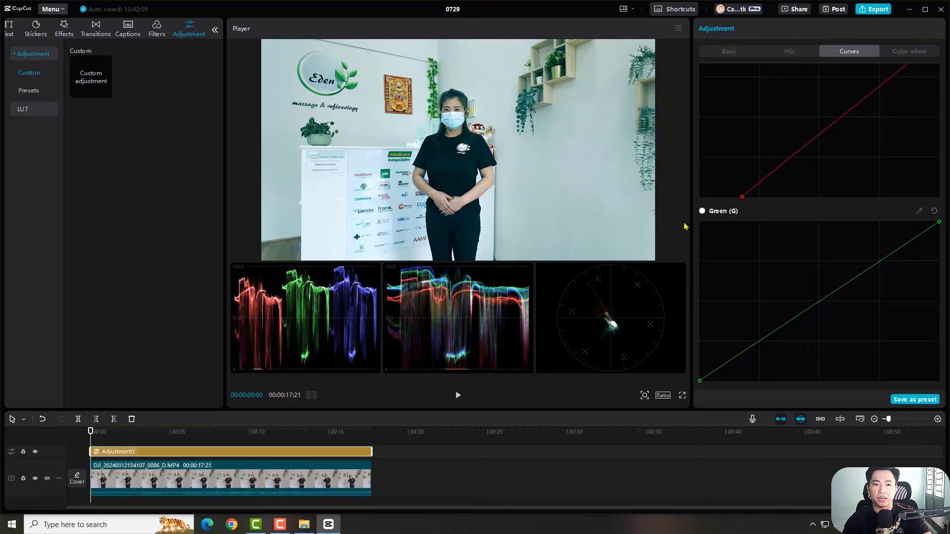
pyautogui.scroll(1, 757, 206)
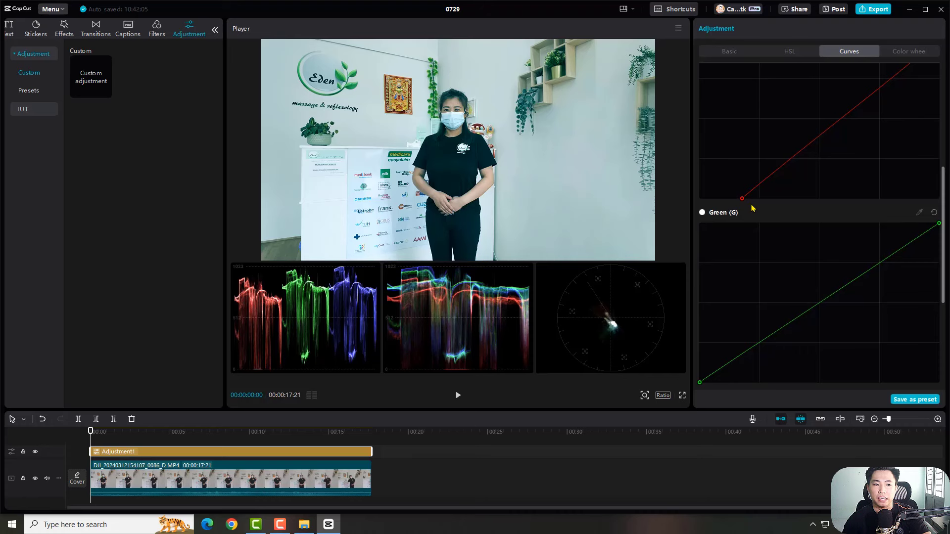
pyautogui.moveTo(742, 198); pyautogui.dragTo(796, 200)
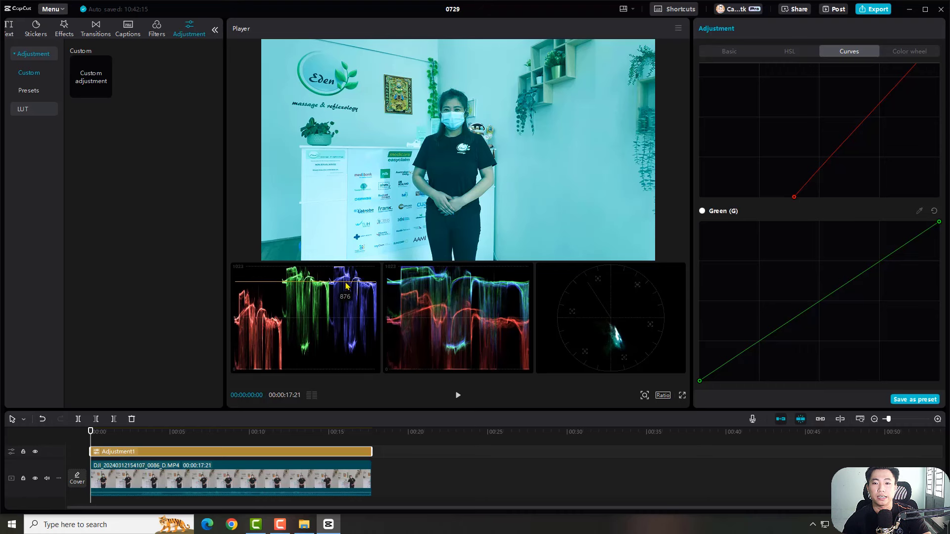
pyautogui.scroll(-3, 772, 322)
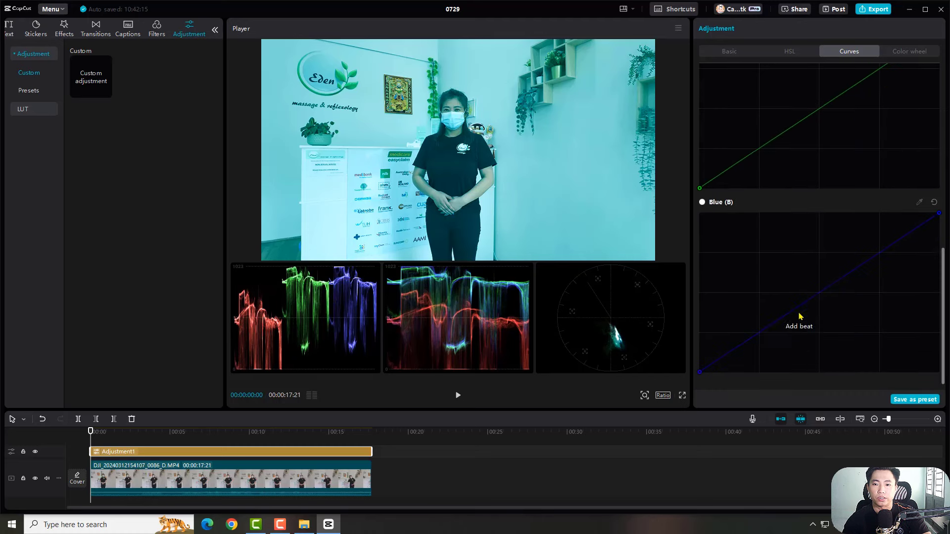
pyautogui.scroll(7, 806, 317)
pyautogui.scroll(-4, 792, 296)
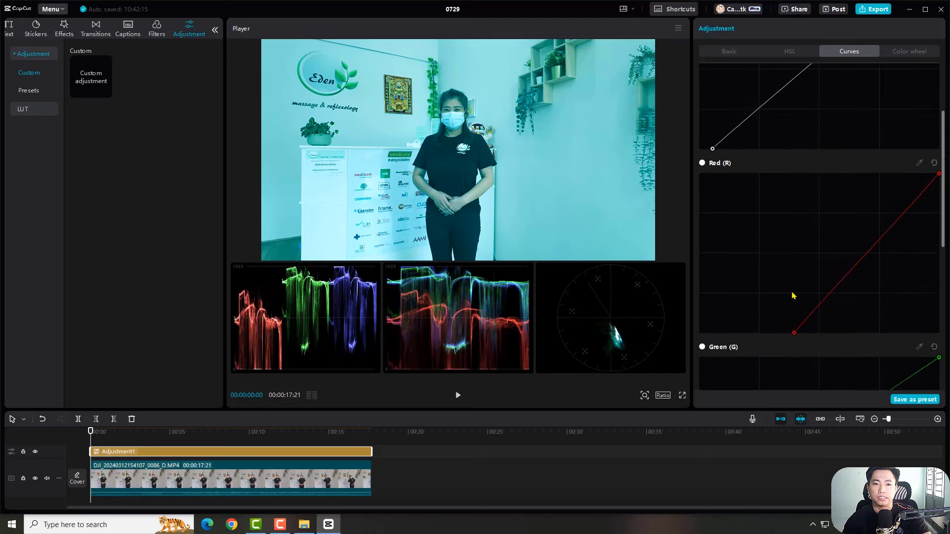
pyautogui.moveTo(794, 239); pyautogui.dragTo(700, 248)
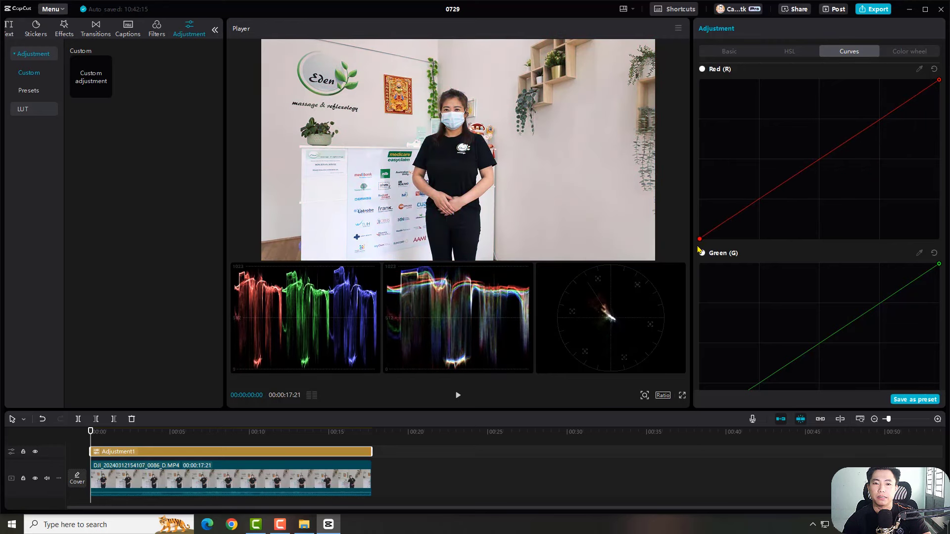
# - Try the Red curve's white point further inward and return it to its corner so red lines up with the other channels
pyautogui.scroll(4, 883, 237)
pyautogui.scroll(-4, 854, 229)
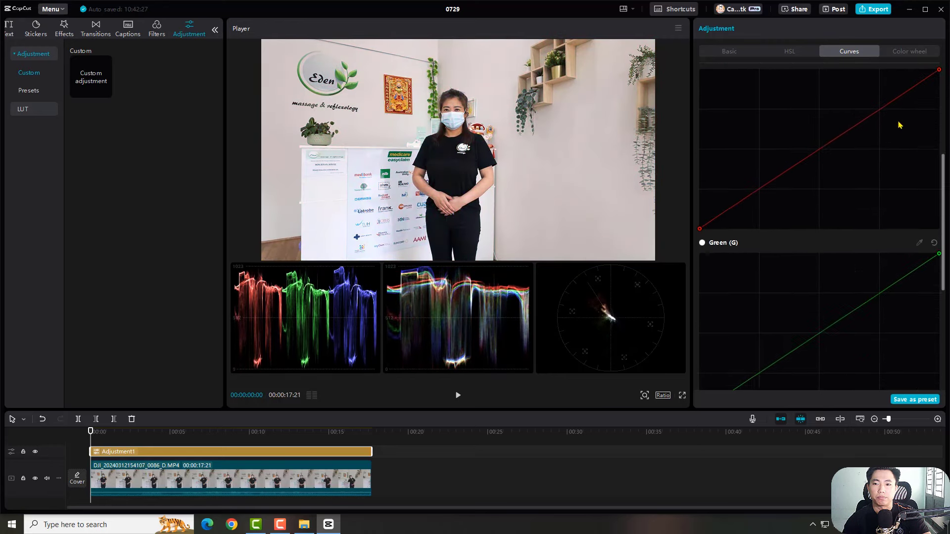
pyautogui.scroll(1, 903, 148)
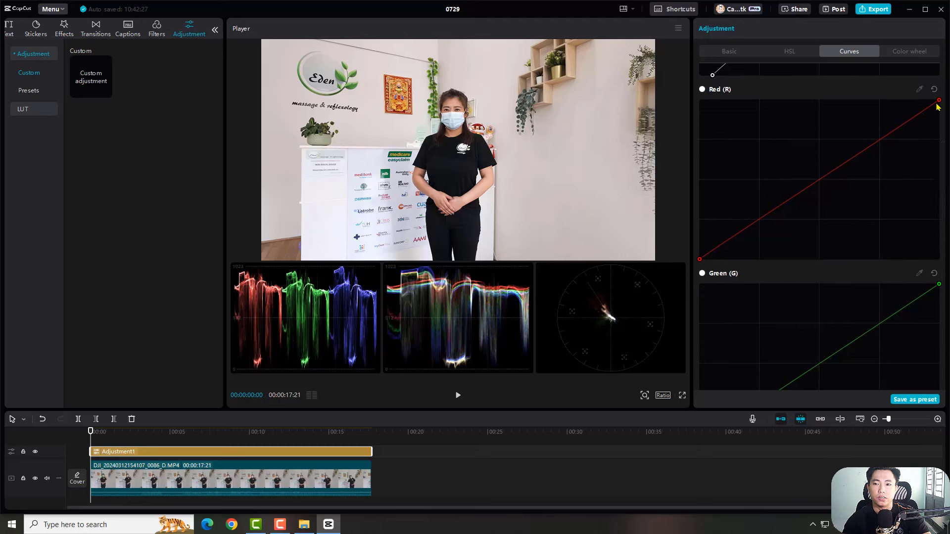
pyautogui.moveTo(938, 101); pyautogui.dragTo(904, 102)
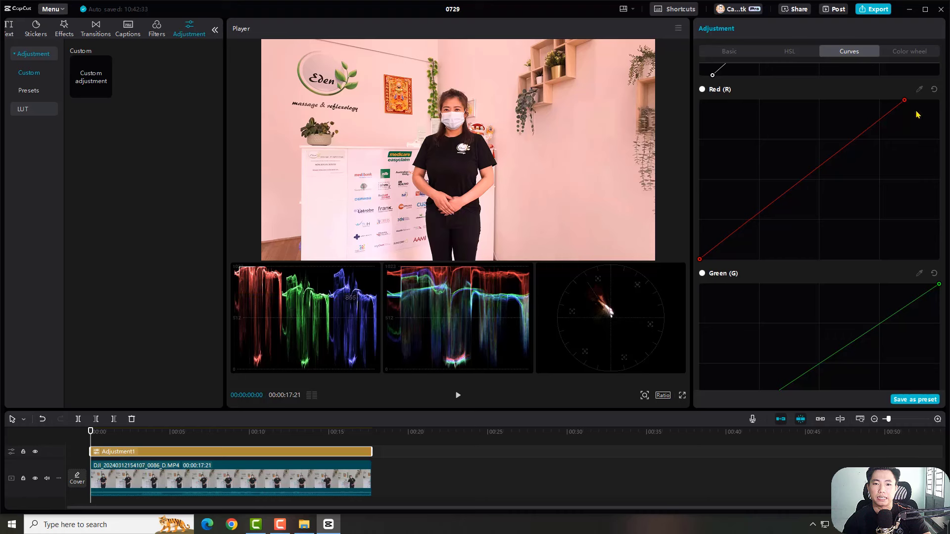
pyautogui.moveTo(904, 100); pyautogui.dragTo(939, 100)
# - Move the Red curve's black point slightly inward along the base of the graph to lower the red shadows
pyautogui.scroll(-2, 753, 248)
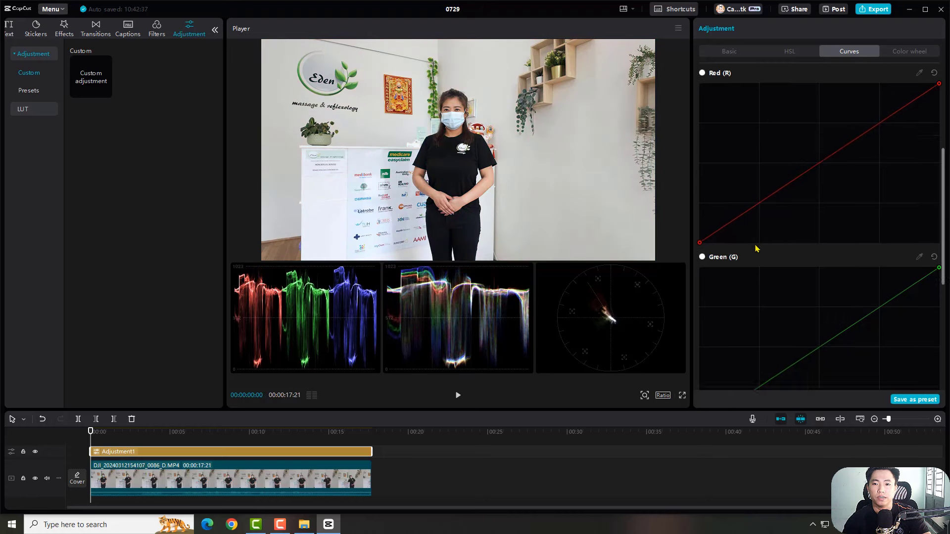
pyautogui.scroll(2, 755, 251)
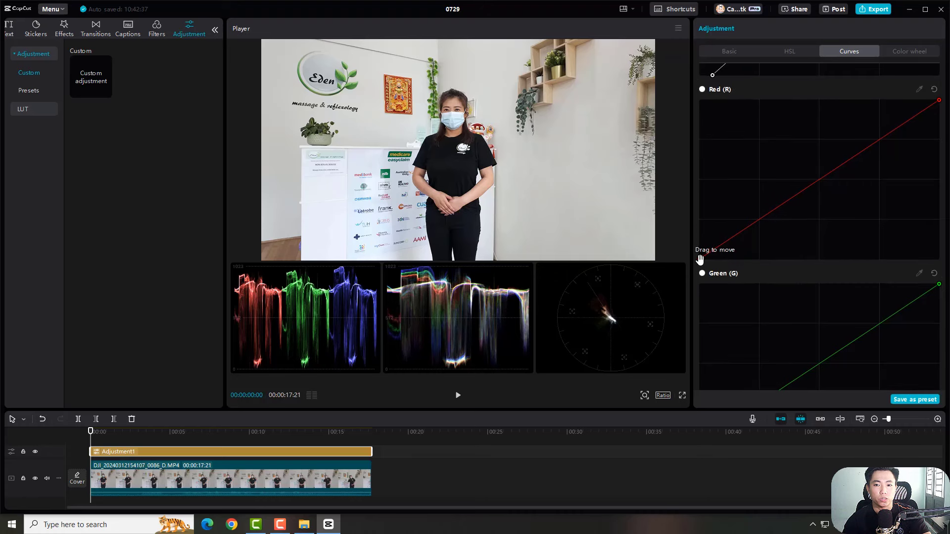
pyautogui.moveTo(700, 260)
pyautogui.mouseDown()
pyautogui.moveTo(715, 269)
pyautogui.moveTo(700, 271)
pyautogui.mouseUp()
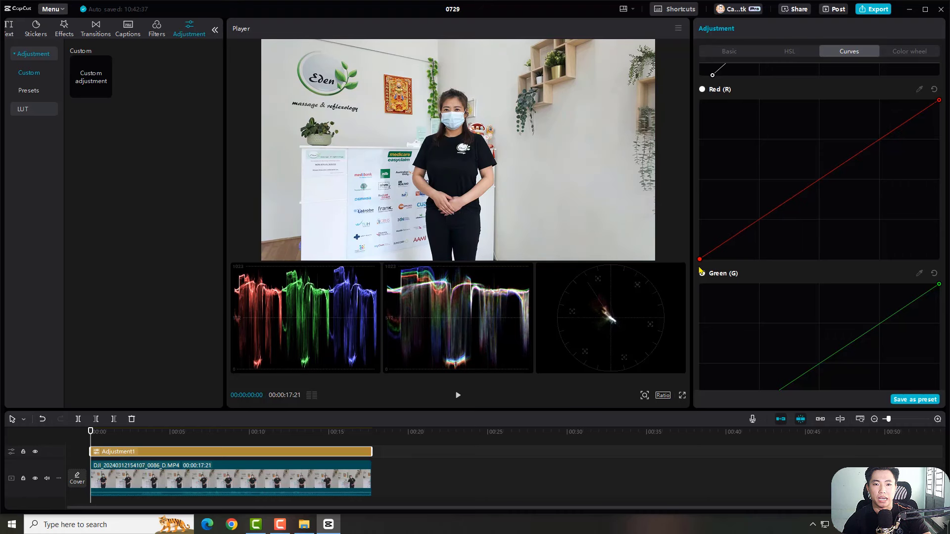
pyautogui.moveTo(701, 271); pyautogui.dragTo(708, 271)
pyautogui.scroll(-2, 816, 277)
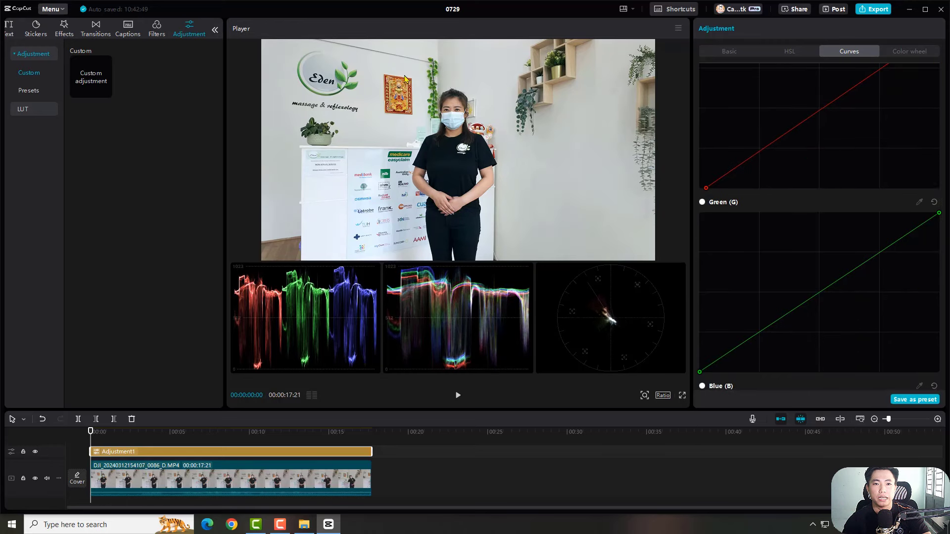
# - Fine-tune the Green curve's black point, keeping it close to the corner of the graph
pyautogui.moveTo(699, 371)
pyautogui.mouseDown()
pyautogui.moveTo(696, 385)
pyautogui.moveTo(694, 376)
pyautogui.mouseUp()
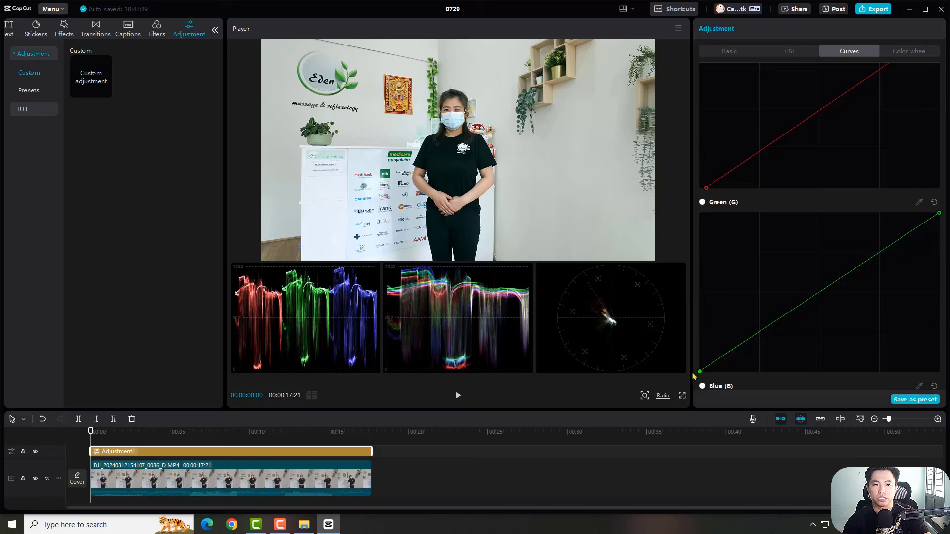
pyautogui.moveTo(693, 372); pyautogui.dragTo(693, 374)
pyautogui.scroll(-1, 749, 362)
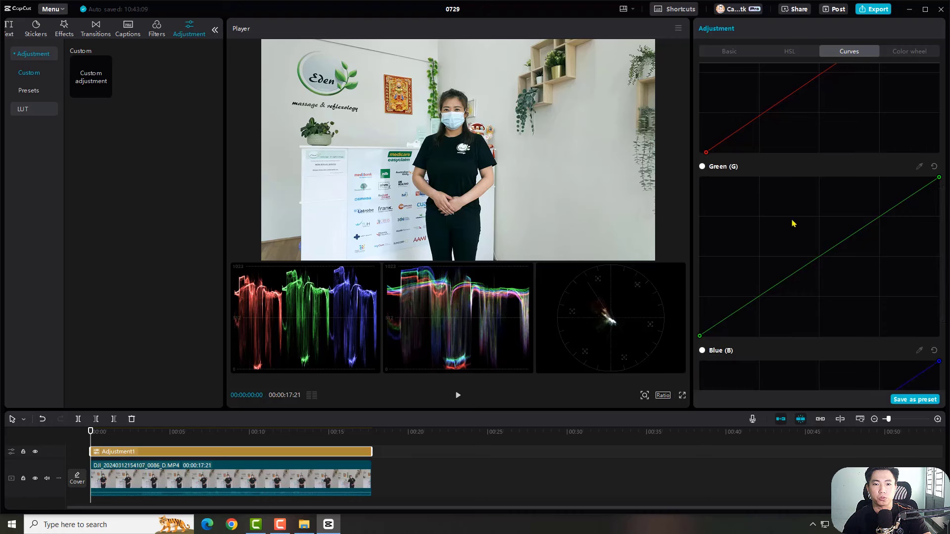
# - Move the Blue curve's white point slightly inward along the upper edge of the graph to raise the blue highlights
pyautogui.scroll(-4, 859, 287)
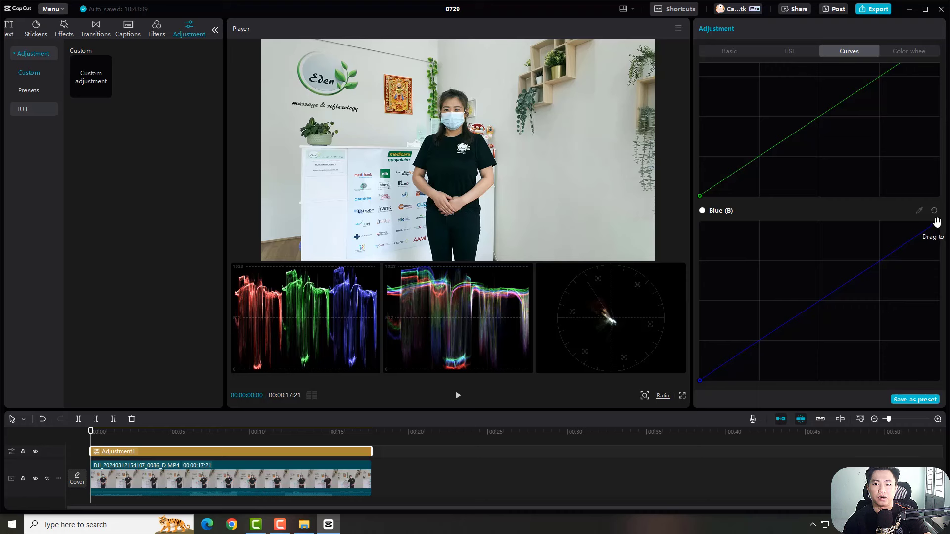
pyautogui.moveTo(937, 221); pyautogui.dragTo(928, 220)
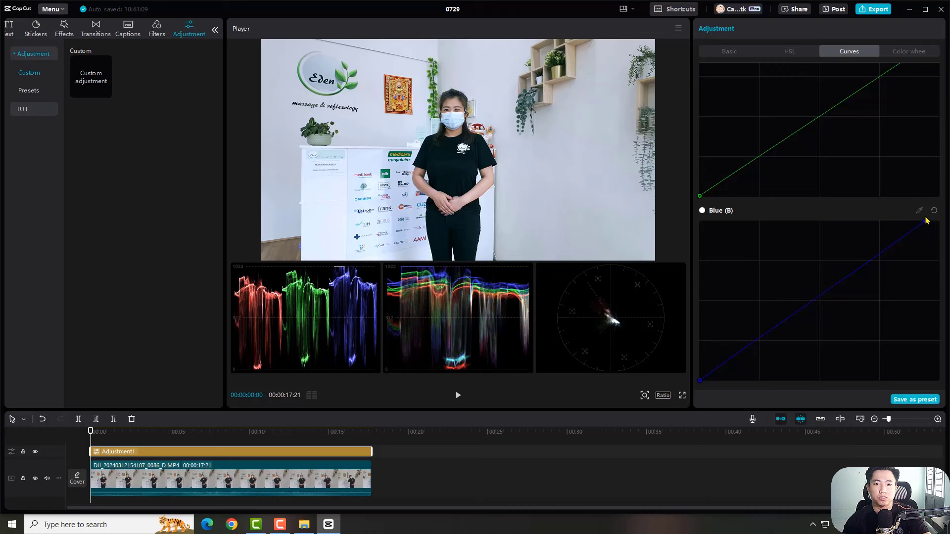
pyautogui.moveTo(926, 221)
pyautogui.mouseDown()
pyautogui.moveTo(947, 224)
pyautogui.moveTo(936, 222)
pyautogui.mouseUp()
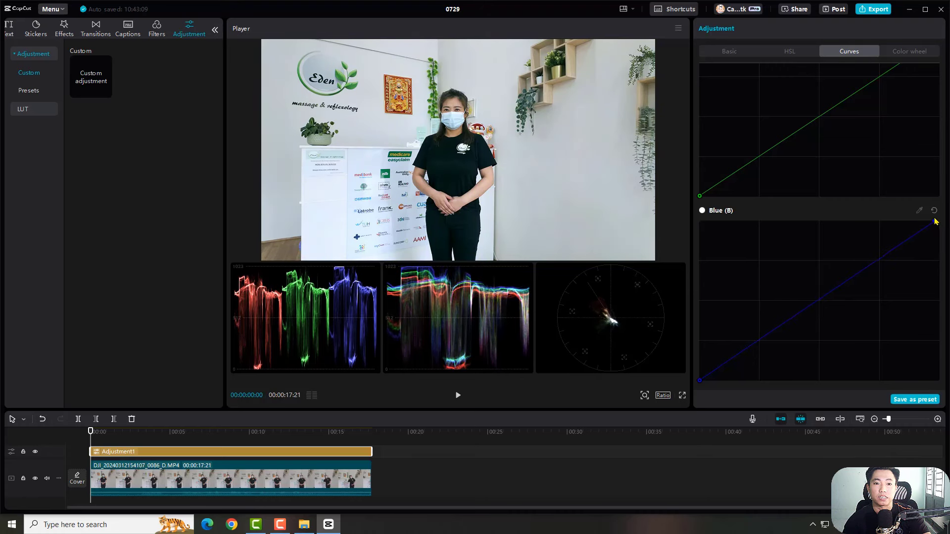
pyautogui.scroll(-1, 869, 303)
# - Return to the Luma curve and toggle the adjustment track's visibility to compare the corrected image with the original
pyautogui.scroll(5, 871, 307)
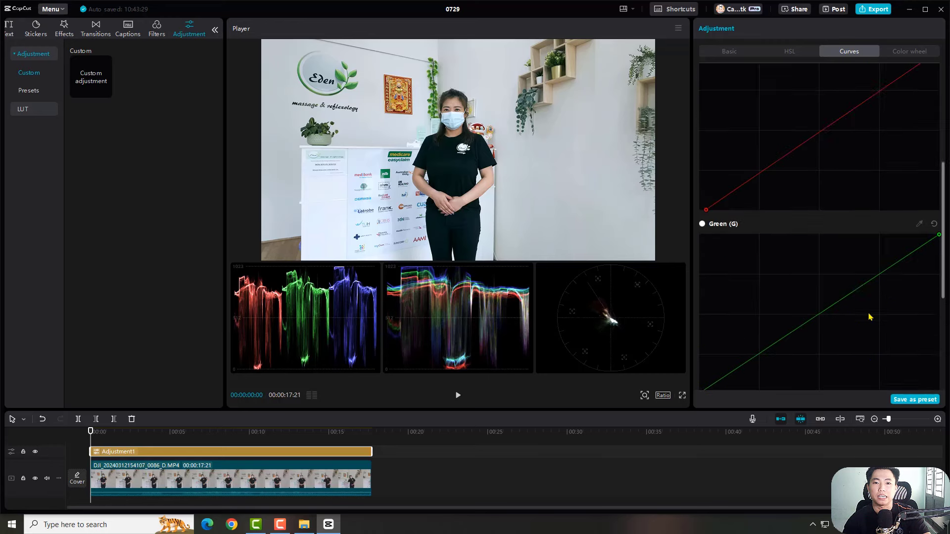
pyautogui.scroll(1, 873, 319)
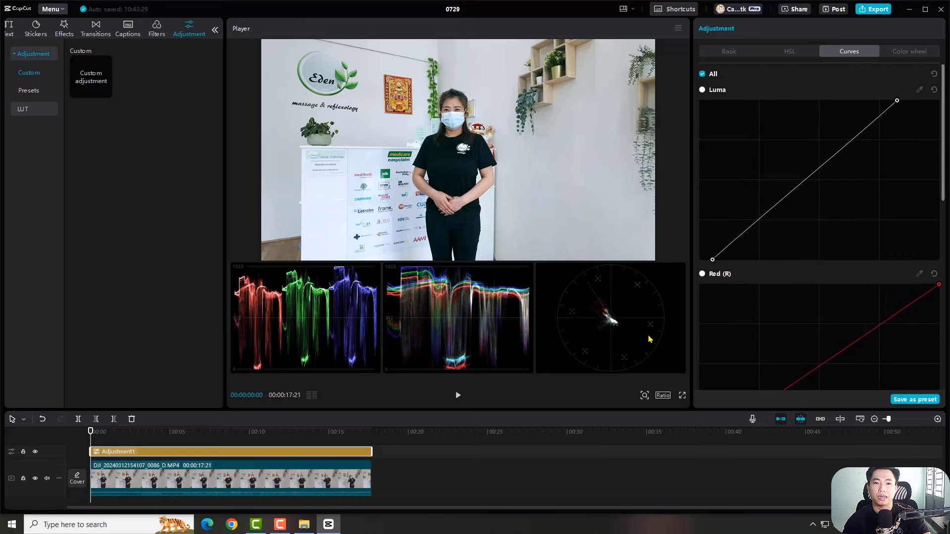
pyautogui.click(35, 452)
pyautogui.click(35, 452)
pyautogui.click(35, 451)
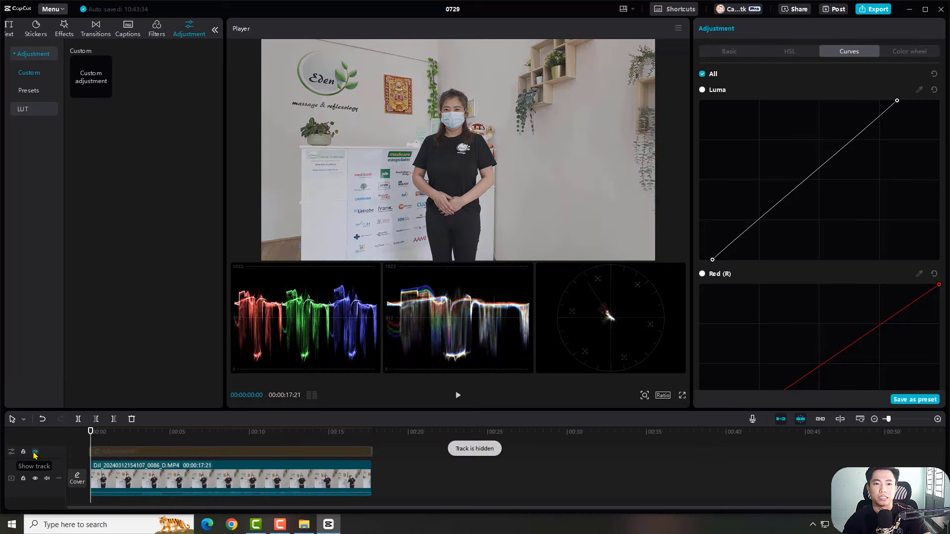
pyautogui.click(35, 452)
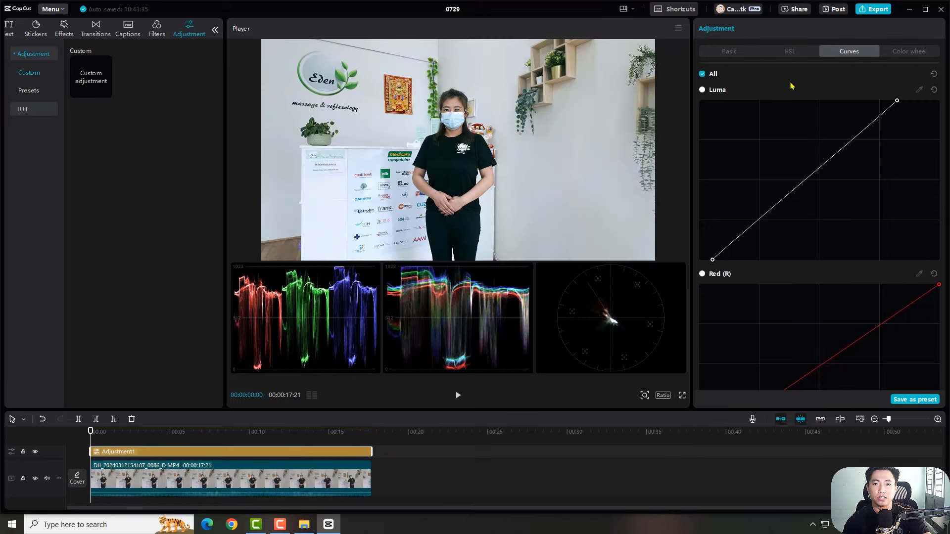
# - Select the orange range in the HSL adjustments and try out its tint, returning the tint to 0
pyautogui.click(788, 53)
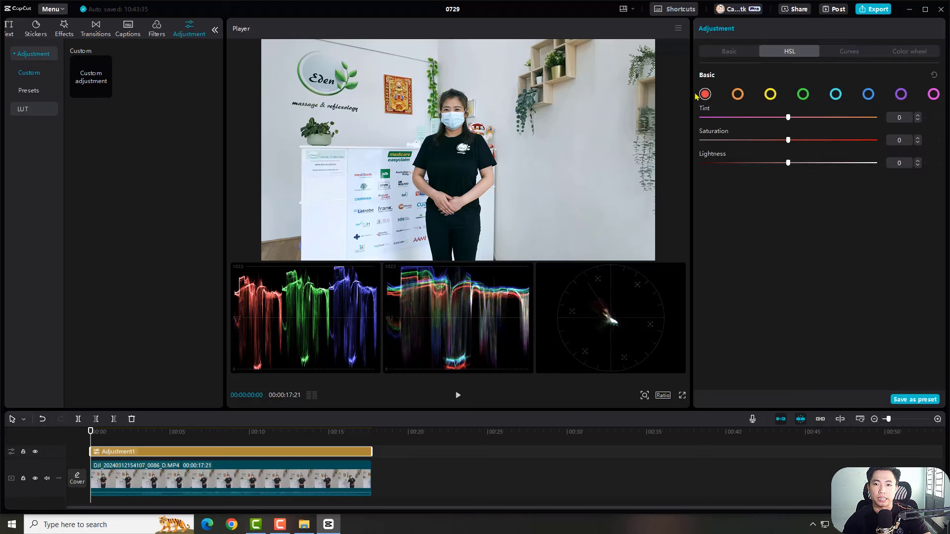
pyautogui.click(737, 94)
pyautogui.moveTo(788, 117); pyautogui.dragTo(733, 138)
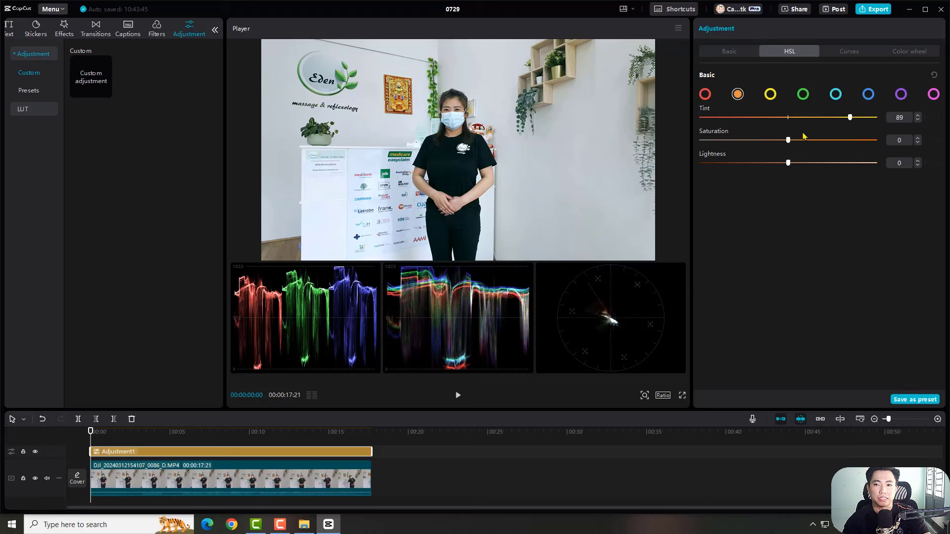
pyautogui.click(788, 118)
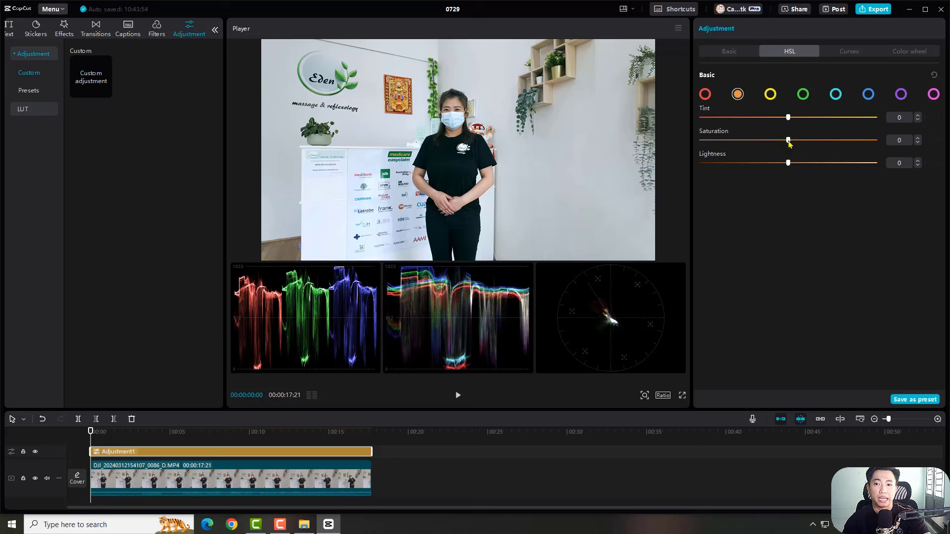
# - Set the orange saturation to -9 and lightness to 4, and toggle the adjustment track's visibility to compare
pyautogui.moveTo(788, 141)
pyautogui.mouseDown()
pyautogui.moveTo(824, 141)
pyautogui.moveTo(796, 141)
pyautogui.mouseUp()
pyautogui.click(789, 140)
pyautogui.moveTo(788, 141); pyautogui.dragTo(786, 142)
pyautogui.moveTo(799, 163); pyautogui.dragTo(795, 163)
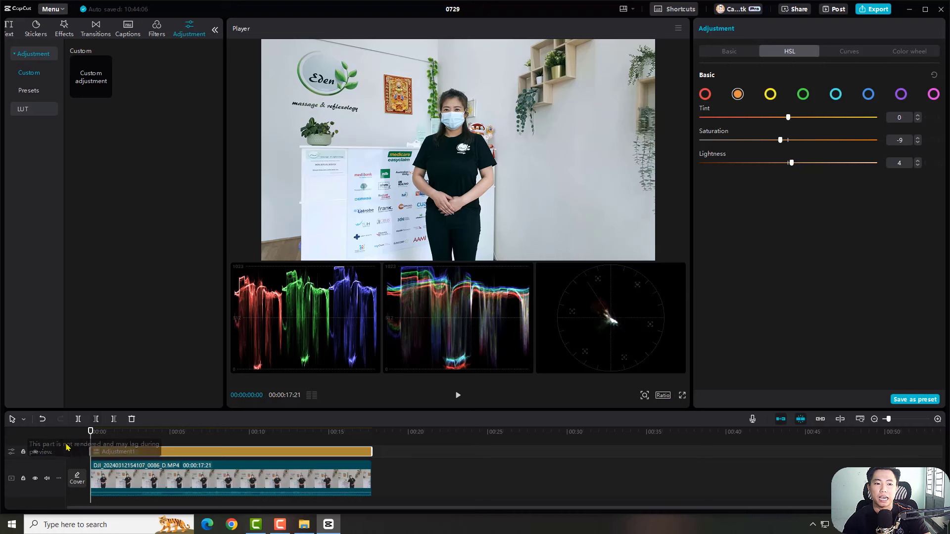
pyautogui.click(35, 452)
pyautogui.click(35, 452)
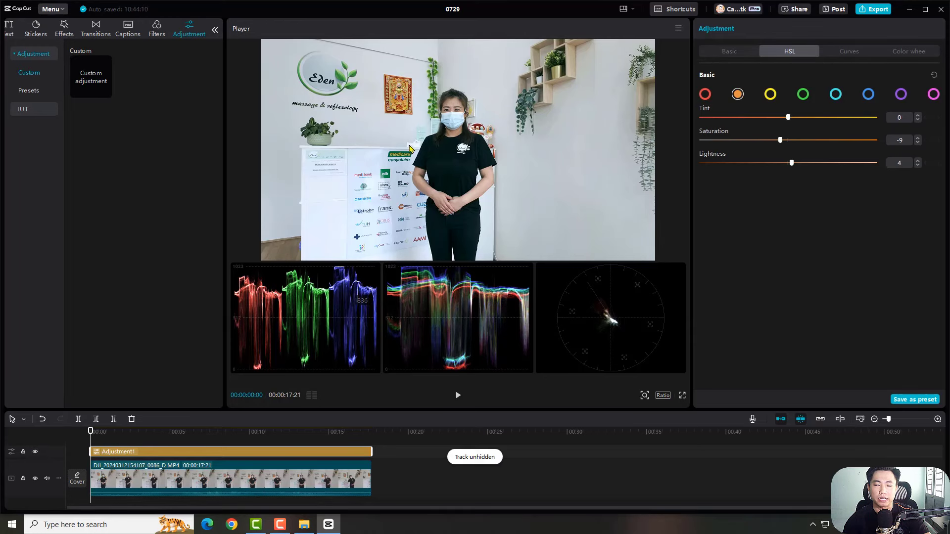
# - Try lowering the brightness of the Shadows color wheel to about -0.23 and reset that wheel
pyautogui.click(917, 51)
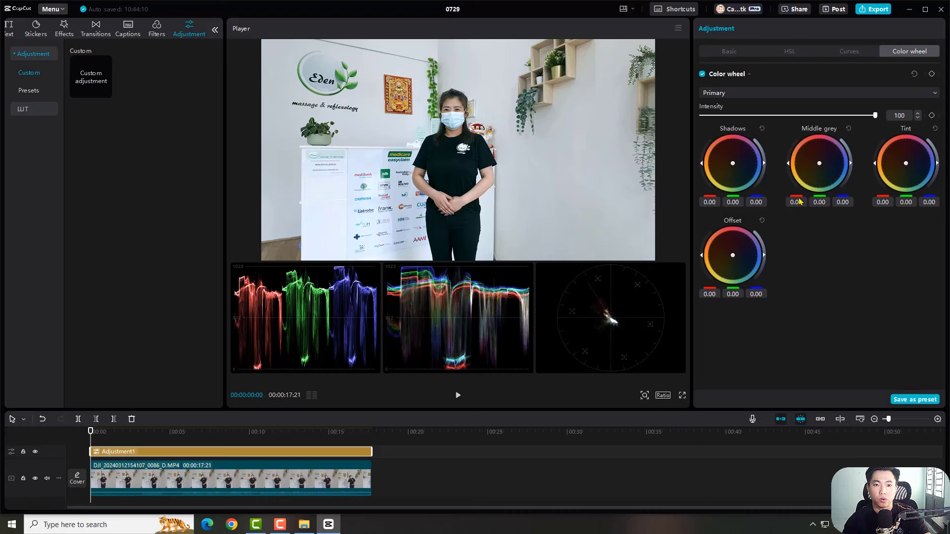
pyautogui.moveTo(875, 115)
pyautogui.mouseDown()
pyautogui.moveTo(699, 116)
pyautogui.moveTo(875, 115)
pyautogui.mouseUp()
pyautogui.moveTo(764, 163); pyautogui.dragTo(764, 169)
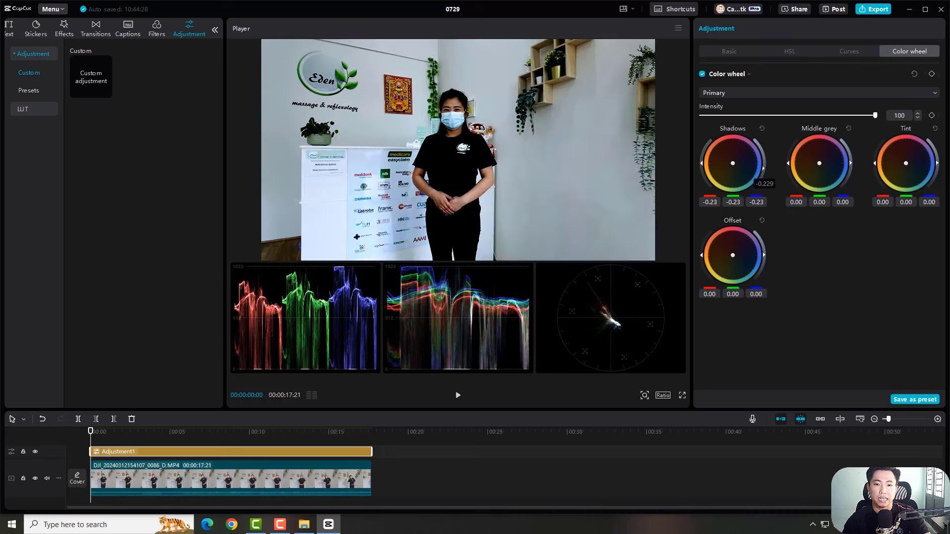
pyautogui.click(763, 130)
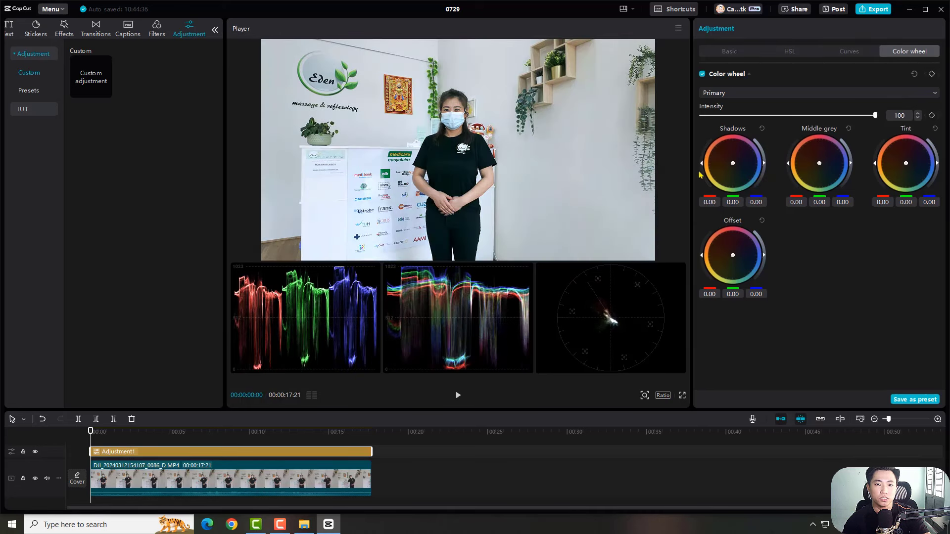
# - Raise the saturation of the Shadows color wheel and toggle the adjustment track's visibility to compare with the original
pyautogui.moveTo(700, 165); pyautogui.dragTo(711, 141)
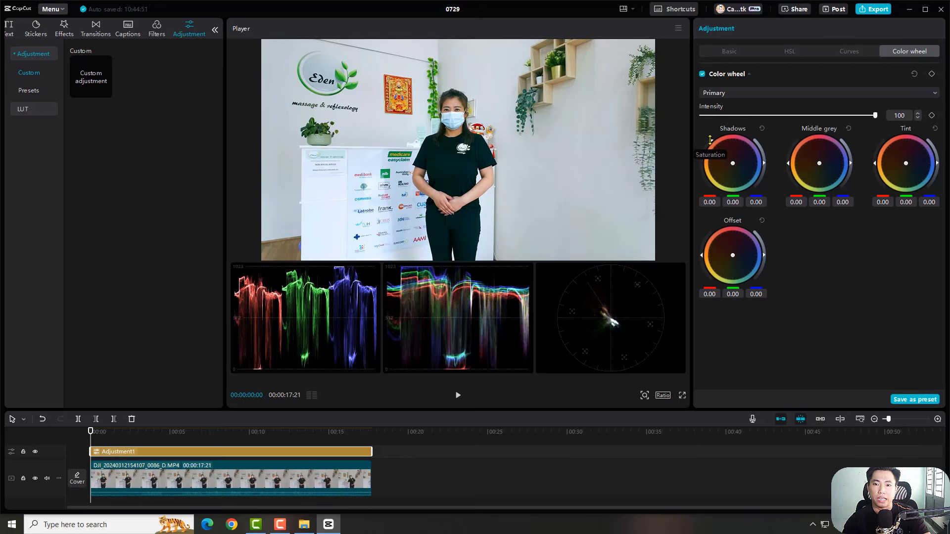
pyautogui.moveTo(711, 141); pyautogui.dragTo(709, 144)
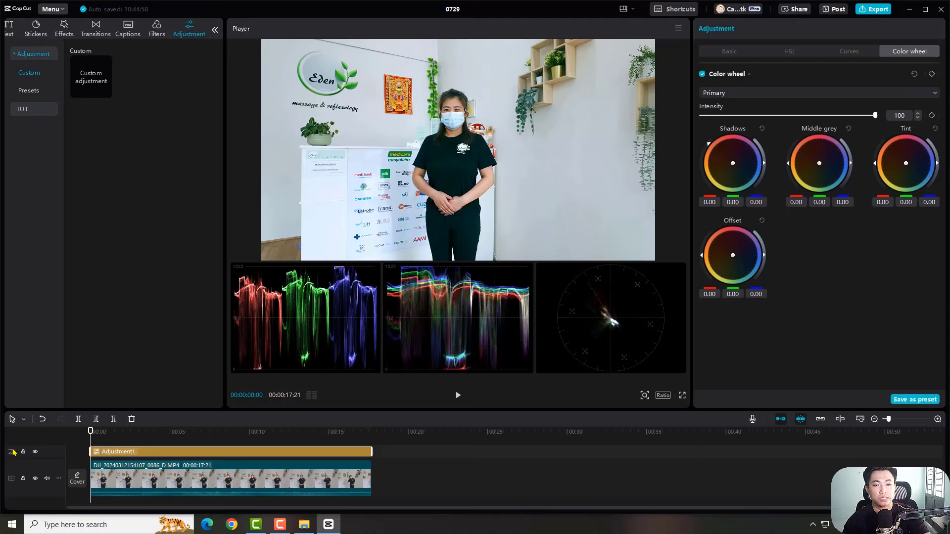
pyautogui.click(35, 452)
pyautogui.click(36, 452)
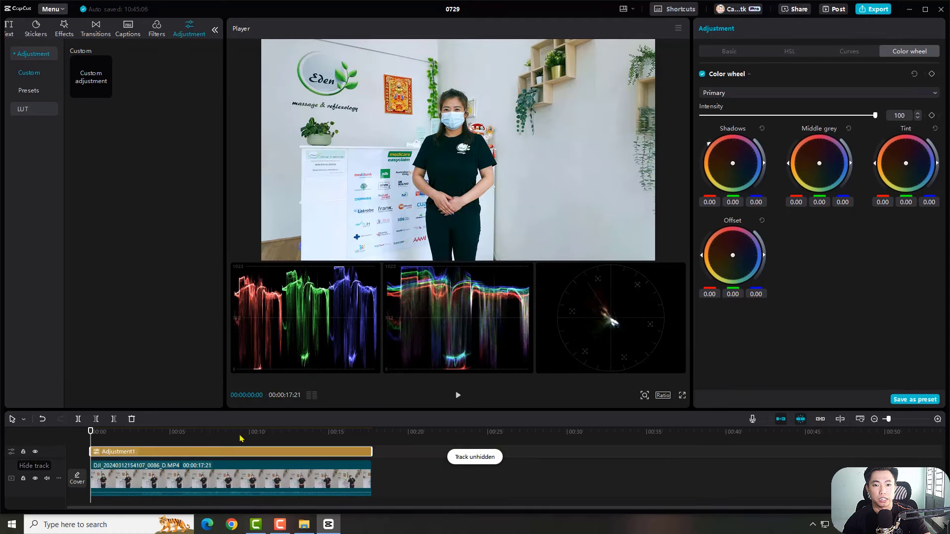
# - Switch the color wheel correction off and on repeatedly to compare its effect, leaving it enabled
pyautogui.click(702, 74)
pyautogui.click(701, 75)
pyautogui.click(701, 74)
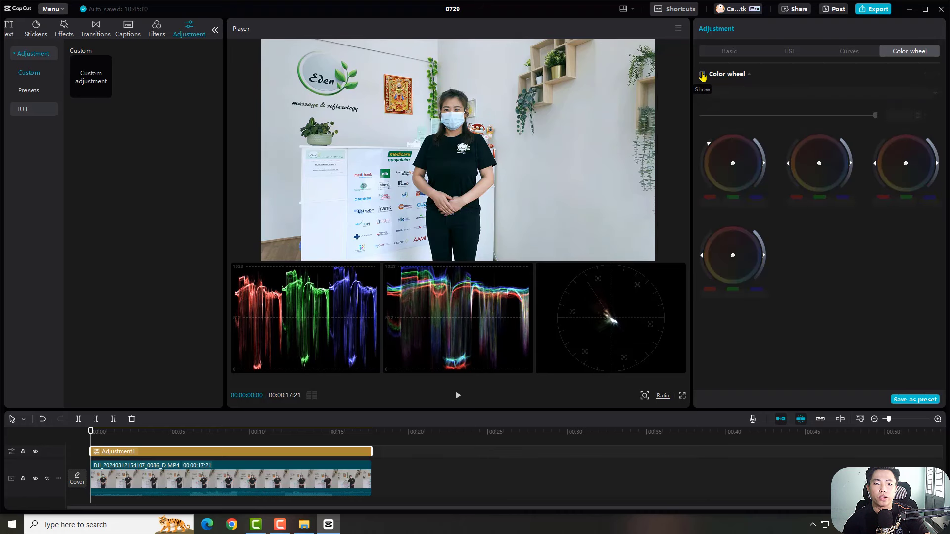
pyautogui.click(702, 74)
pyautogui.click(702, 74)
pyautogui.click(702, 74)
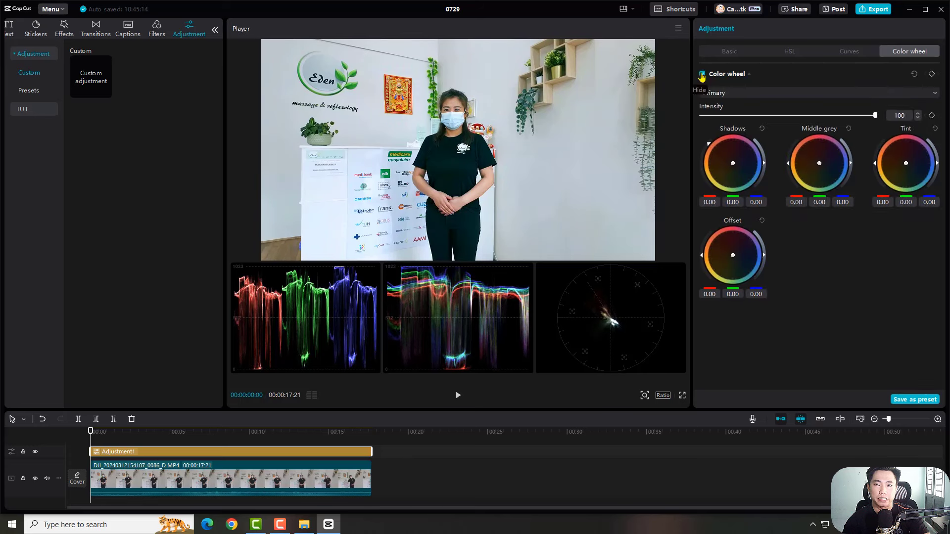
pyautogui.click(701, 74)
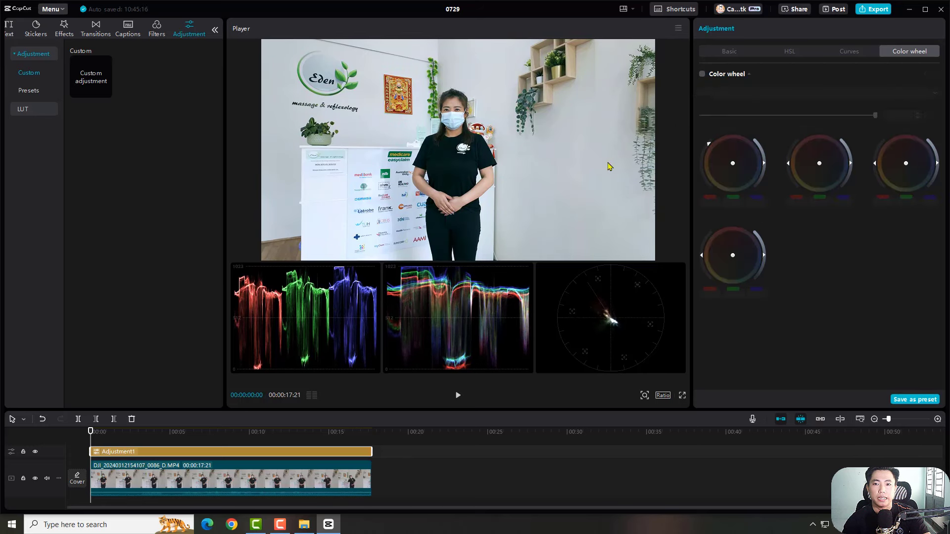
pyautogui.click(701, 75)
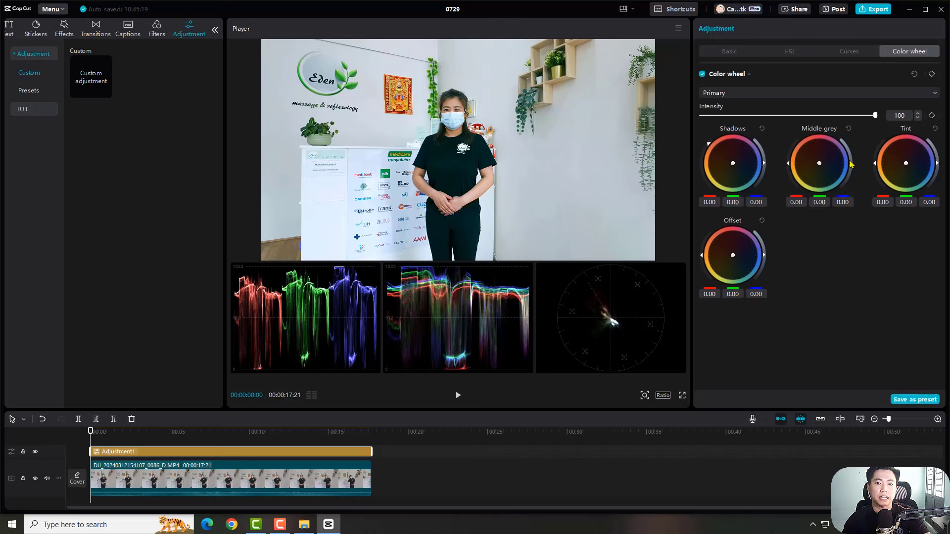
# - Try lowering the Middle grey wheel's brightness and shifting its color to about 0.02, -0.01, 0.01, resetting the wheel each time
pyautogui.moveTo(851, 163); pyautogui.dragTo(849, 171)
pyautogui.click(849, 128)
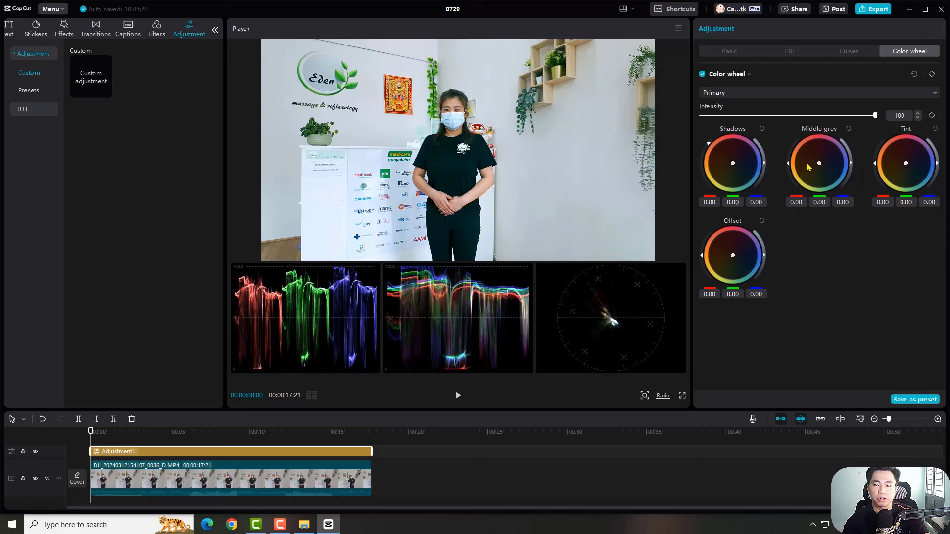
pyautogui.moveTo(819, 163); pyautogui.dragTo(819, 162)
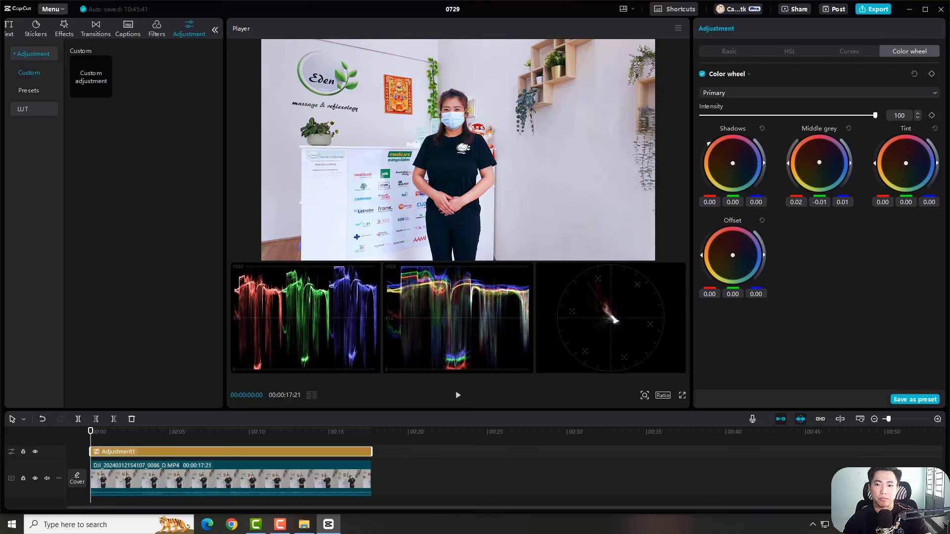
pyautogui.click(848, 128)
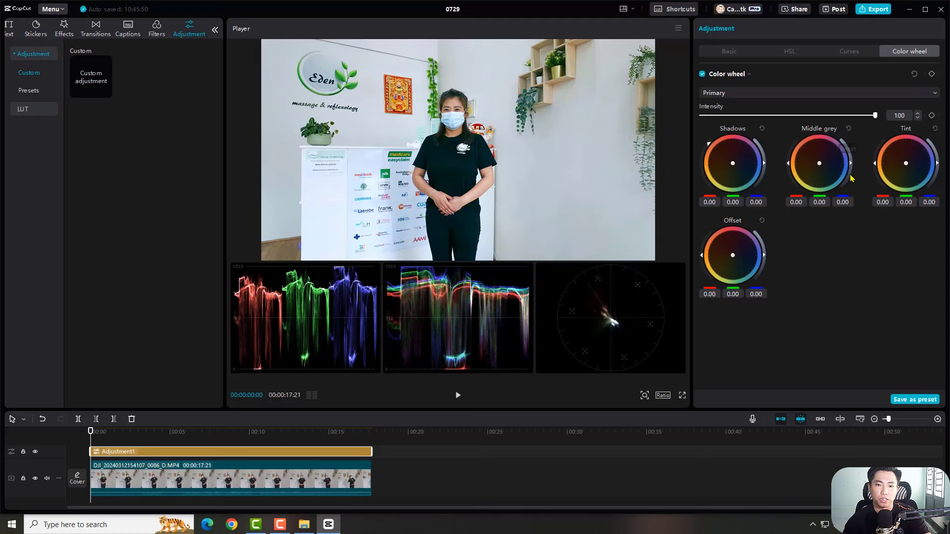
# - Review the curves, try shifting the Middle grey wheel's color to about 0.03, -0.02, 0.10, and reset that wheel
pyautogui.click(853, 54)
pyautogui.scroll(-10, 799, 312)
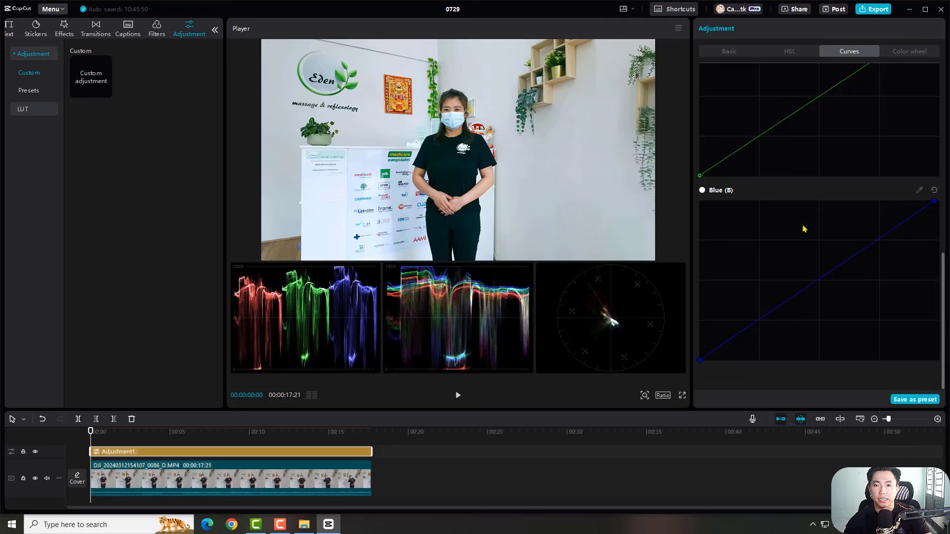
pyautogui.scroll(10, 803, 229)
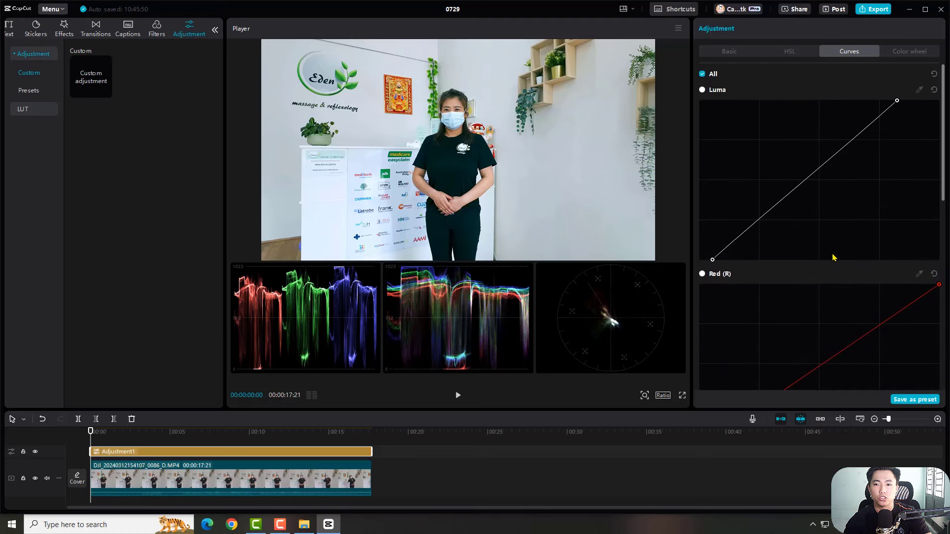
pyautogui.click(900, 53)
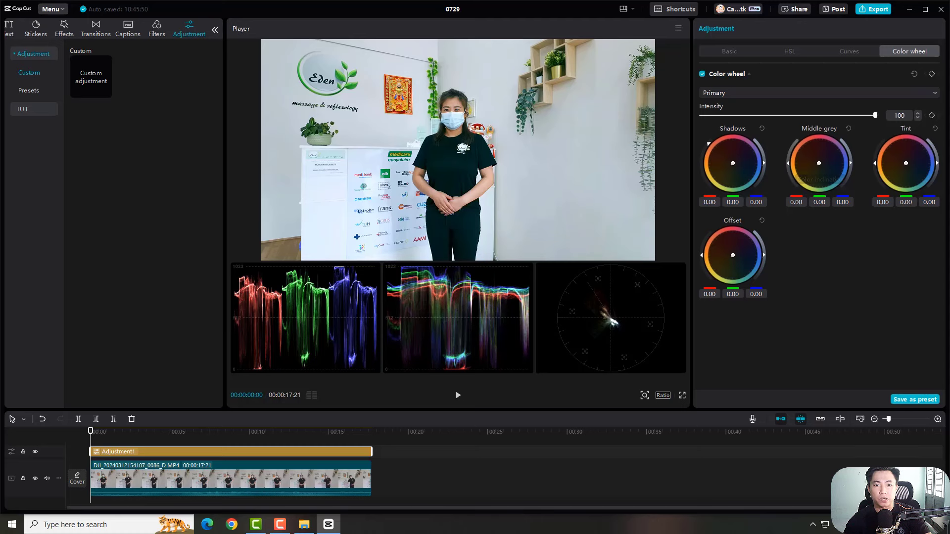
pyautogui.moveTo(819, 163); pyautogui.dragTo(822, 162)
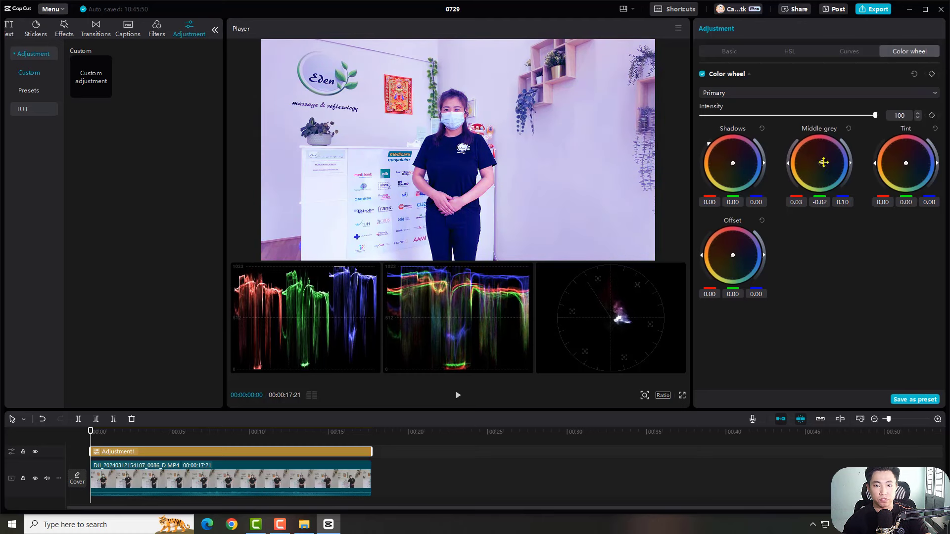
pyautogui.click(848, 129)
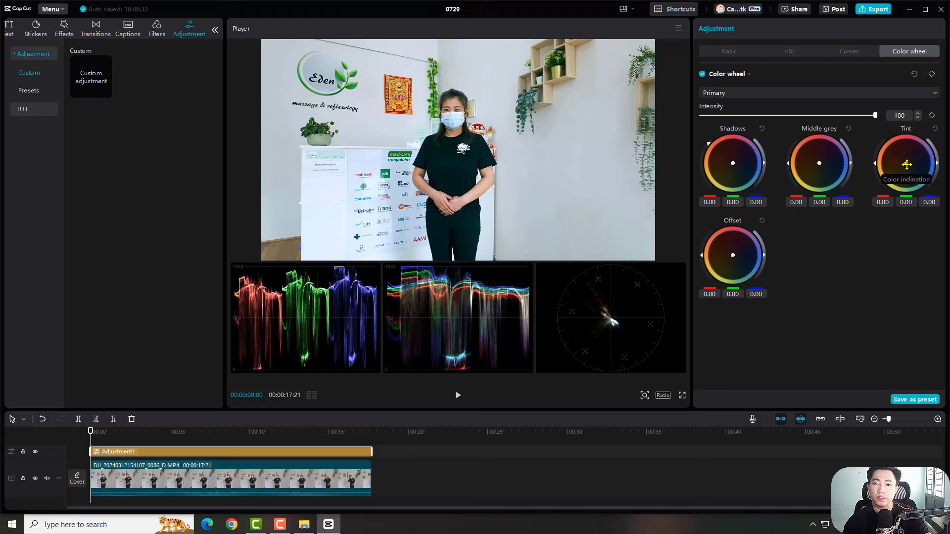
# - Shift the Tint wheel's color to about -0.07 red, 0.01 green, 0.07 blue, and toggle the adjustment track's visibility to compare
pyautogui.moveTo(907, 164); pyautogui.dragTo(906, 160)
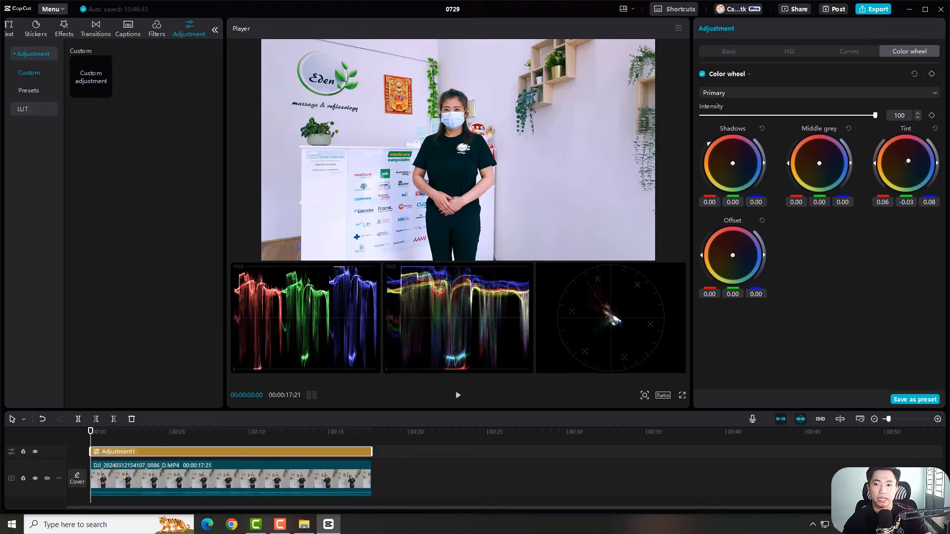
pyautogui.moveTo(908, 161); pyautogui.dragTo(907, 163)
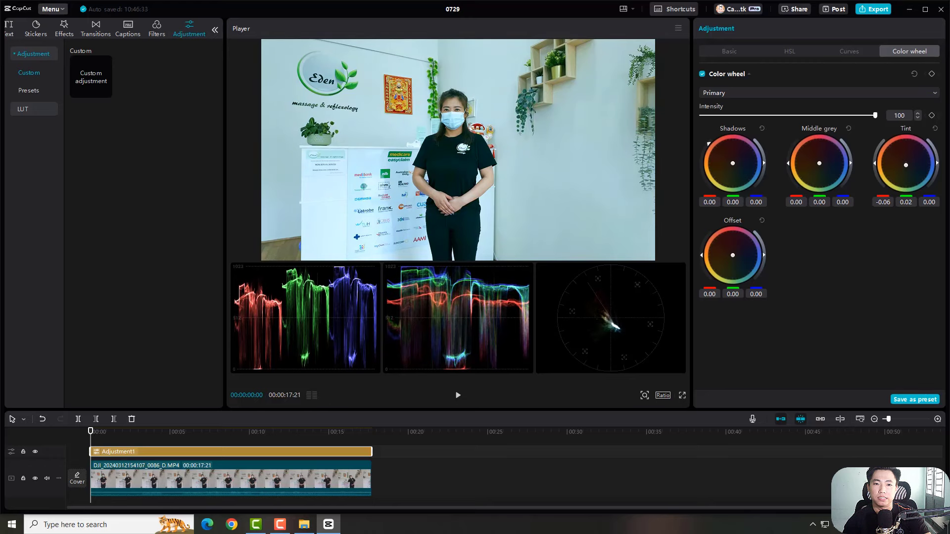
pyautogui.moveTo(906, 166); pyautogui.dragTo(908, 165)
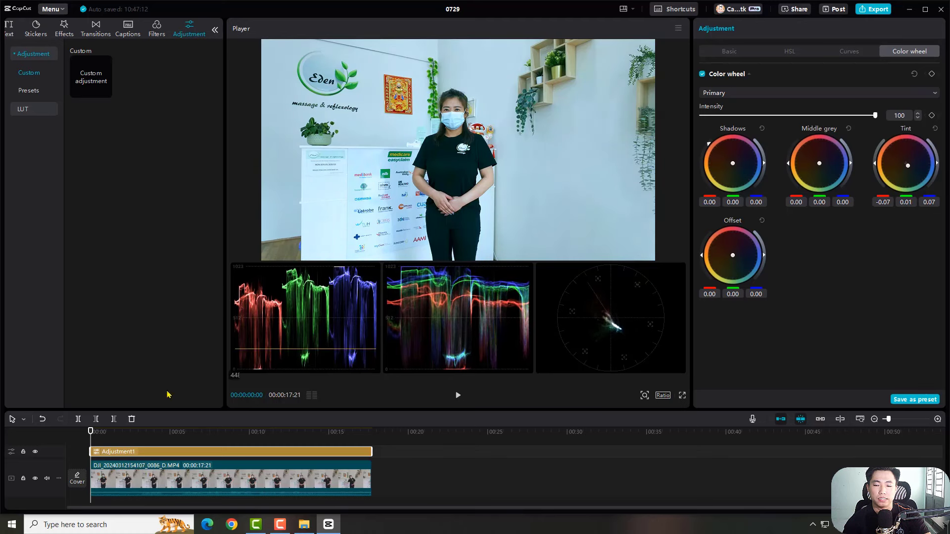
pyautogui.click(35, 452)
pyautogui.click(36, 451)
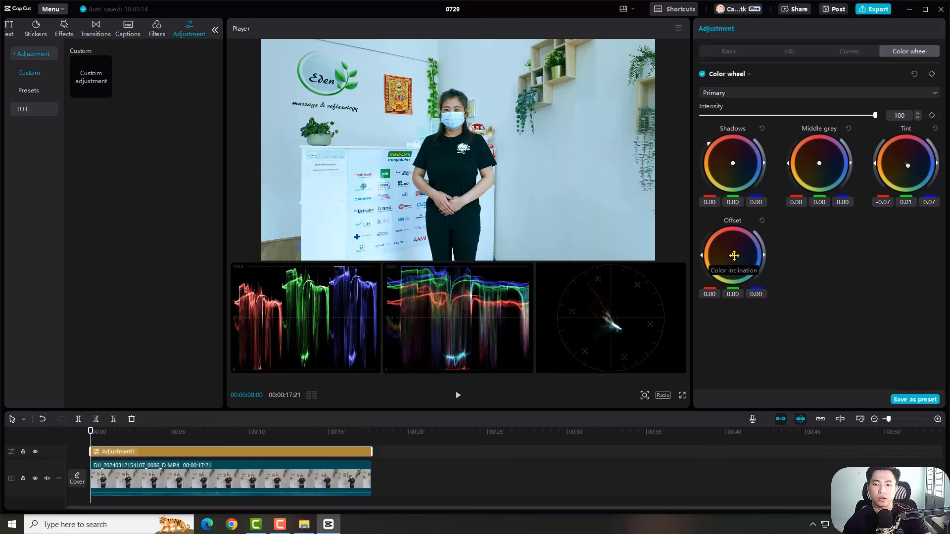
# - Try shifting the color of the Offset wheel and reset that wheel
pyautogui.moveTo(733, 256)
pyautogui.mouseDown()
pyautogui.moveTo(746, 254)
pyautogui.moveTo(738, 251)
pyautogui.mouseUp()
pyautogui.click(762, 220)
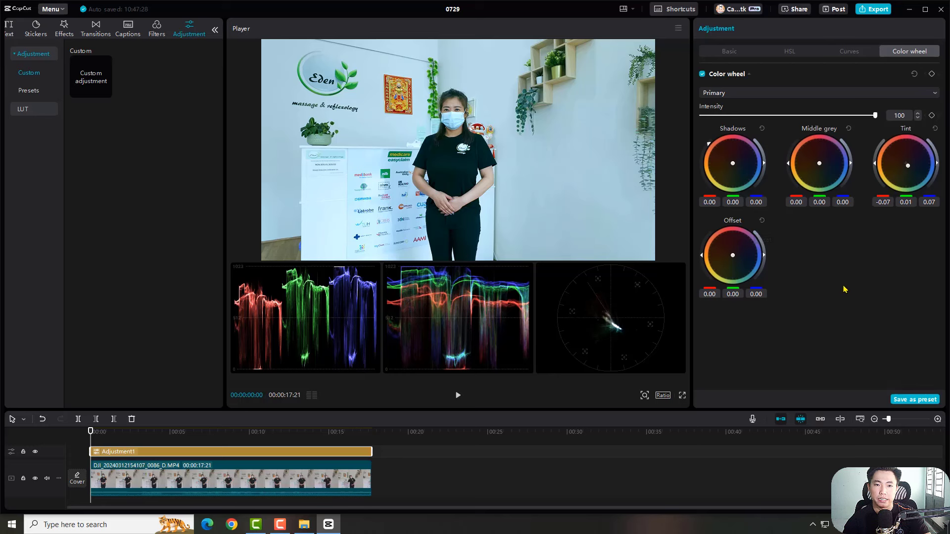
# - Switch the color wheel mode from Primary to Log
pyautogui.click(810, 94)
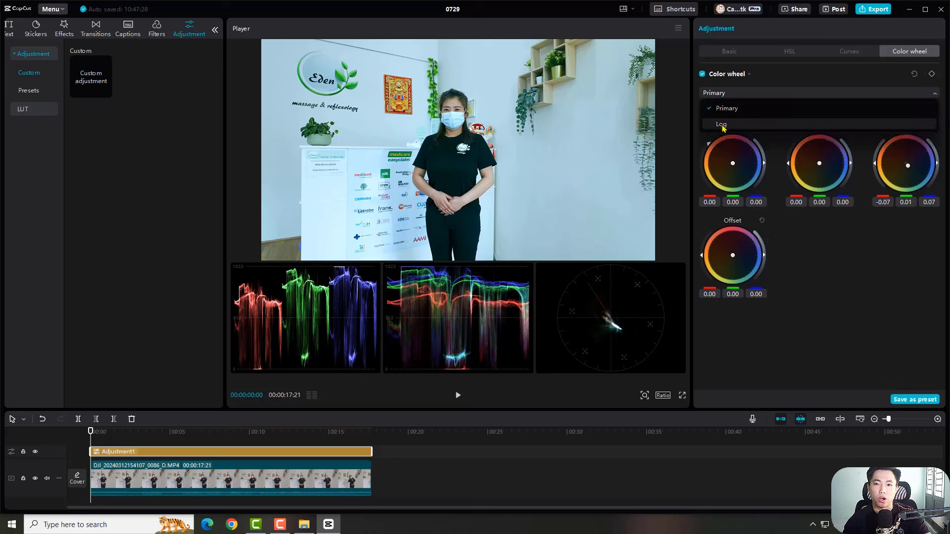
pyautogui.click(723, 127)
pyautogui.click(771, 97)
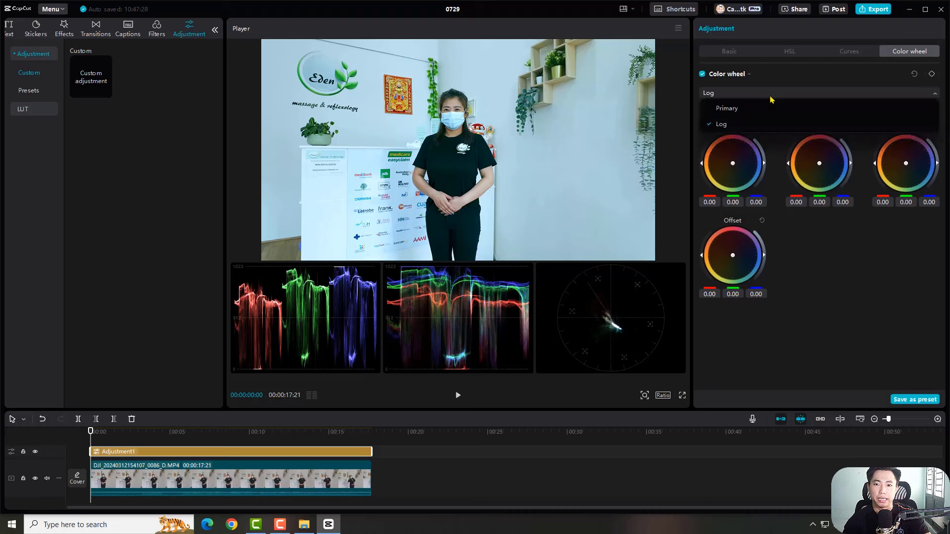
pyautogui.click(726, 126)
pyautogui.click(748, 94)
pyautogui.click(729, 126)
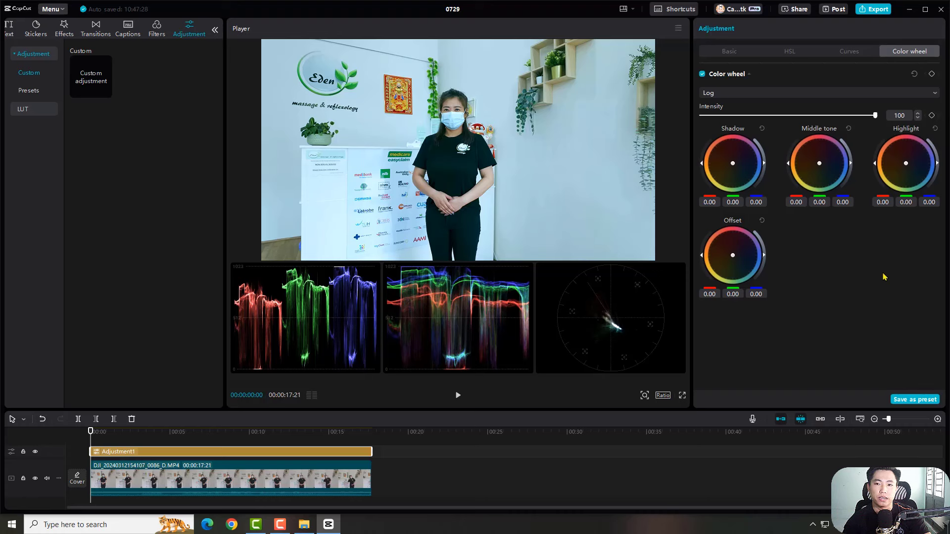
# - Scrub the playhead to the clip's end and back to 00:00:06:14 to review the correction, and reopen the HSL adjustments
pyautogui.click(874, 419)
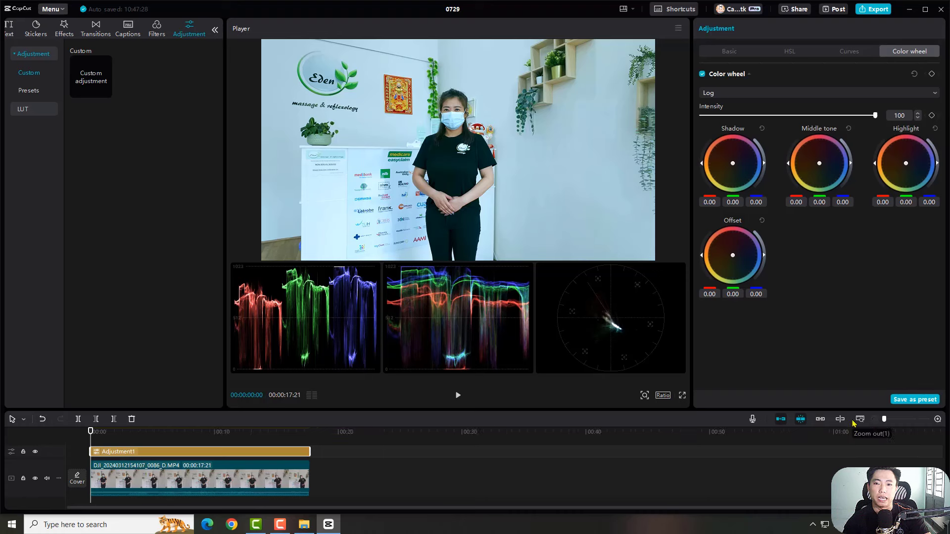
pyautogui.moveTo(92, 435); pyautogui.dragTo(366, 437)
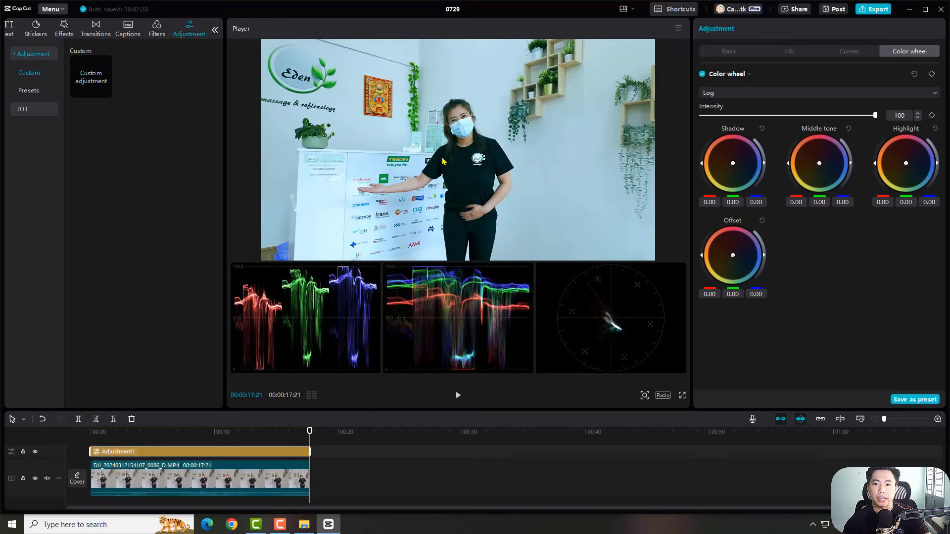
pyautogui.moveTo(309, 436); pyautogui.dragTo(171, 444)
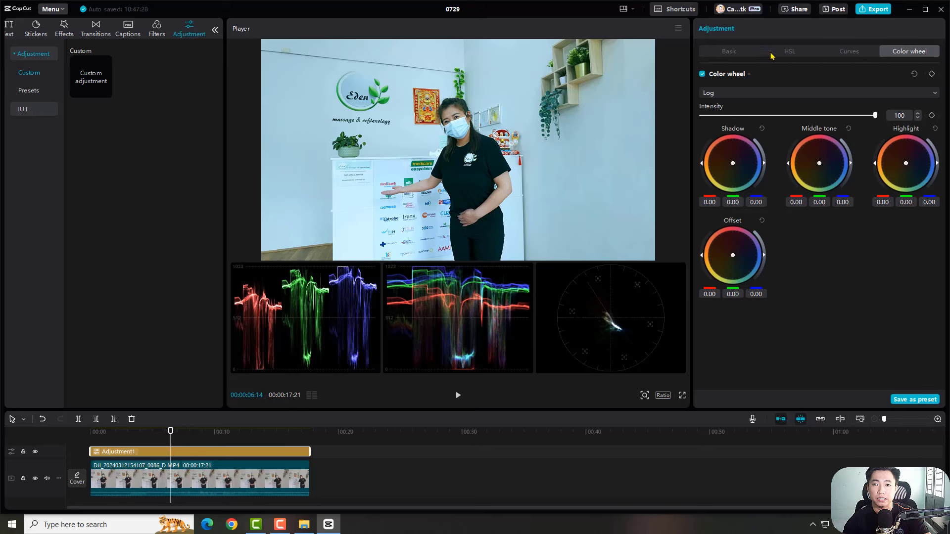
pyautogui.click(790, 51)
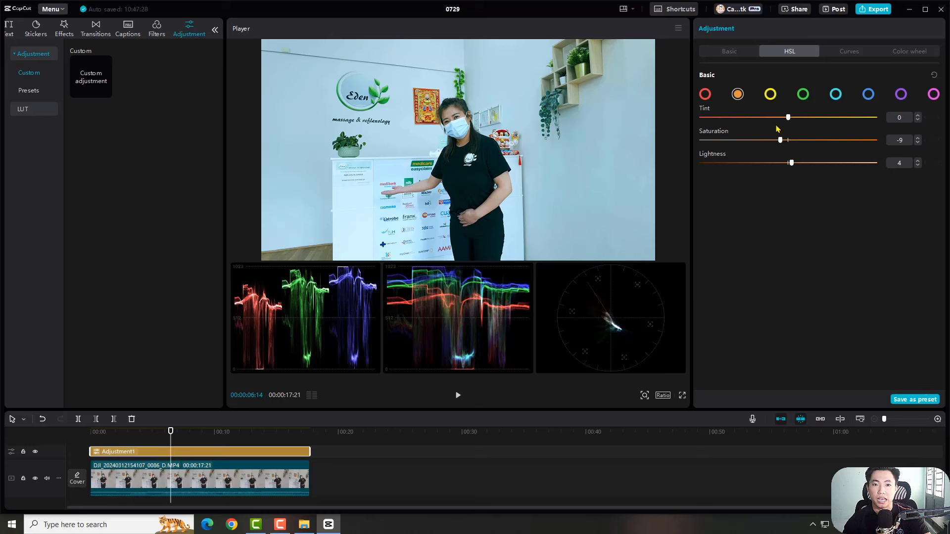
# - Set the HSL saturation of green to -6 on the adjustment layer and return to its basic adjustments
pyautogui.click(802, 95)
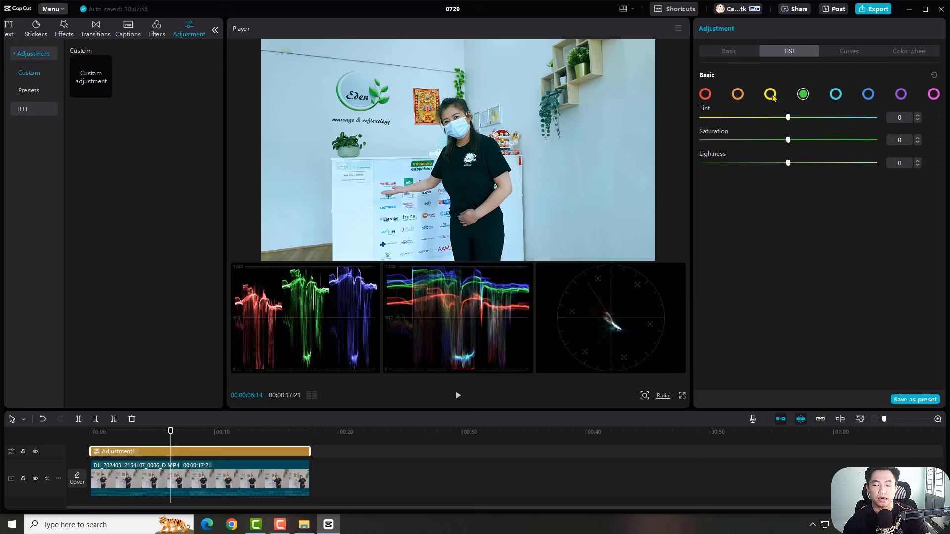
pyautogui.moveTo(788, 142)
pyautogui.mouseDown()
pyautogui.moveTo(716, 147)
pyautogui.moveTo(791, 147)
pyautogui.moveTo(783, 147)
pyautogui.mouseUp()
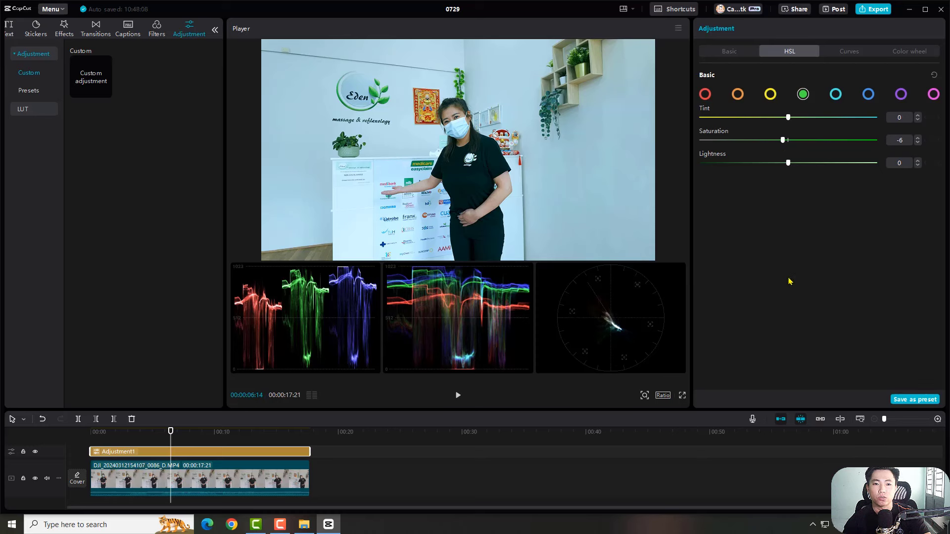
pyautogui.click(726, 52)
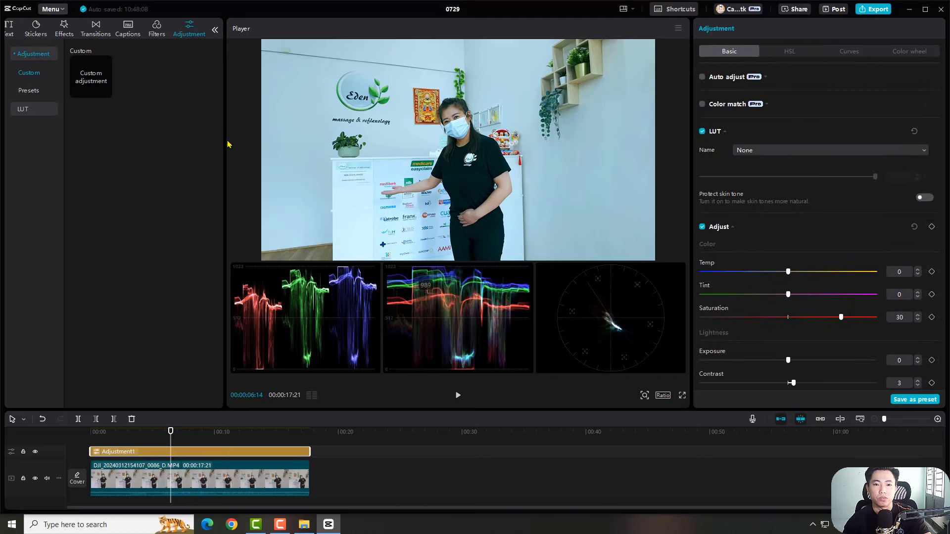
# - Add C0117.MP4 to the main track right after the first clip, accept the HDR notice, and place the playhead at 00:00:20:11
pyautogui.click(215, 31)
pyautogui.click(20, 31)
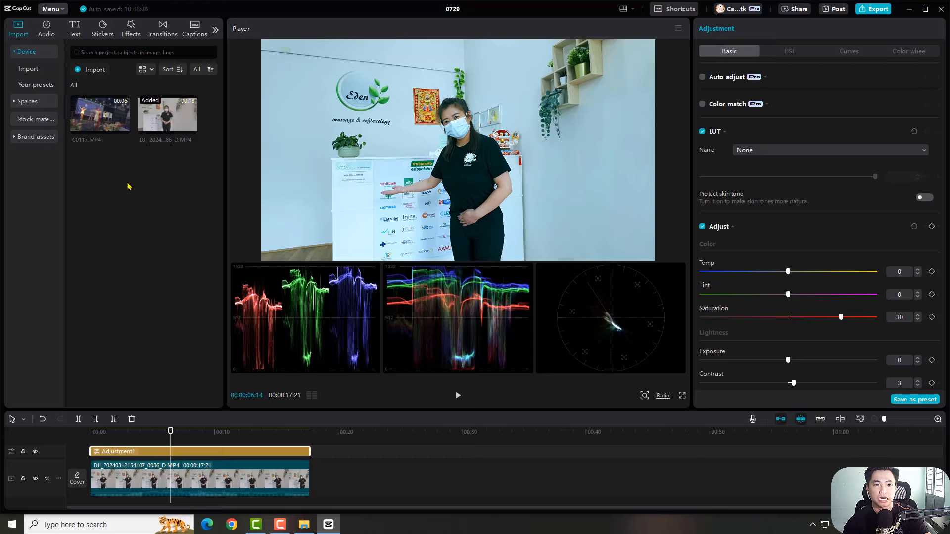
pyautogui.moveTo(99, 114); pyautogui.dragTo(317, 486)
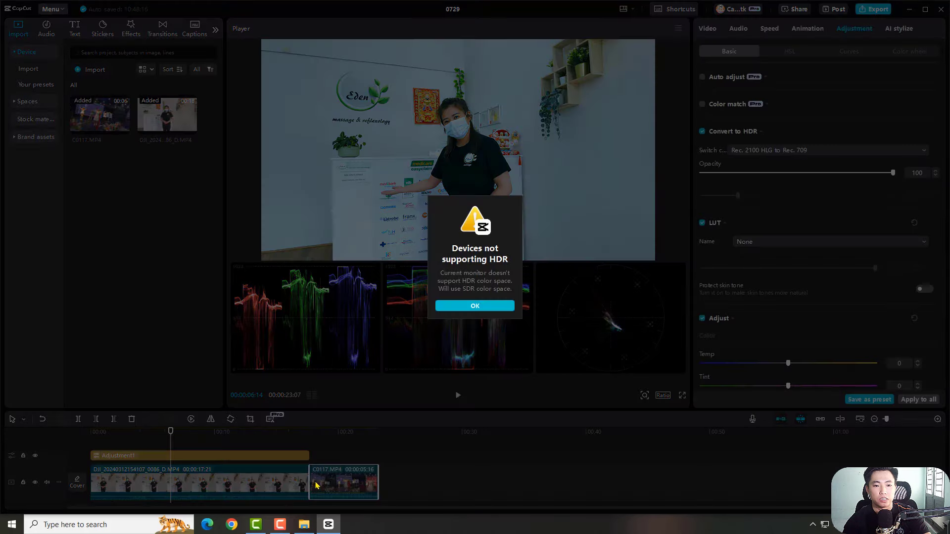
pyautogui.click(486, 306)
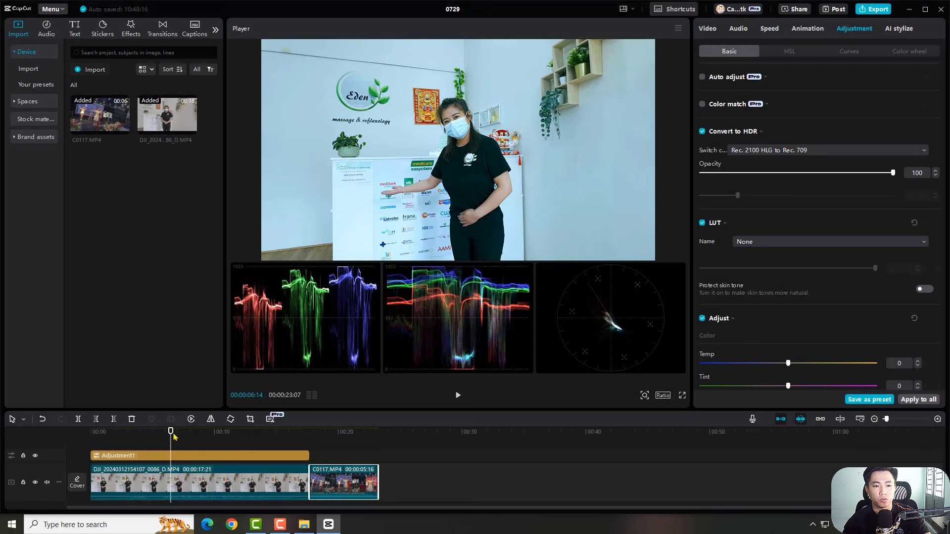
pyautogui.moveTo(171, 432); pyautogui.dragTo(343, 443)
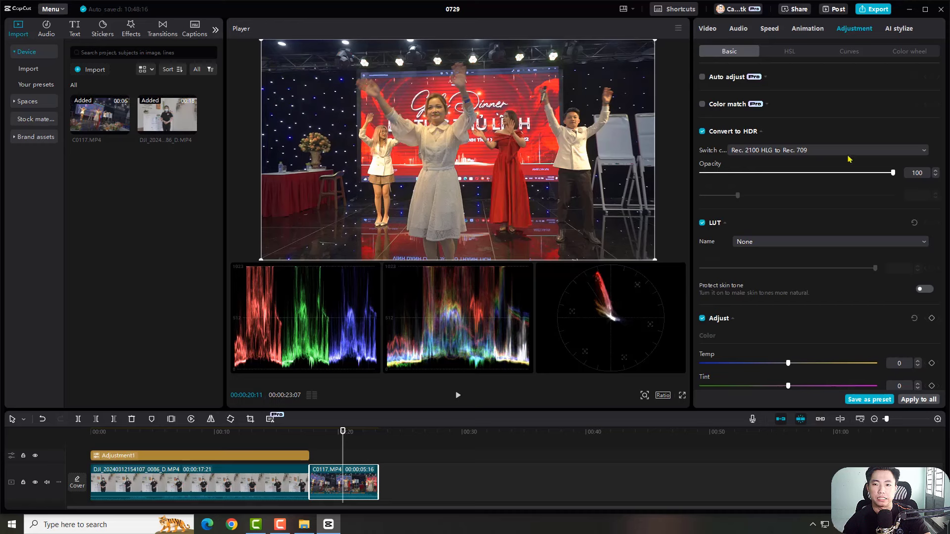
# - Try lowering the white point of the C0117.MP4 clip's Luma curve and reset that curve
pyautogui.scroll(-5, 836, 210)
pyautogui.scroll(5, 841, 198)
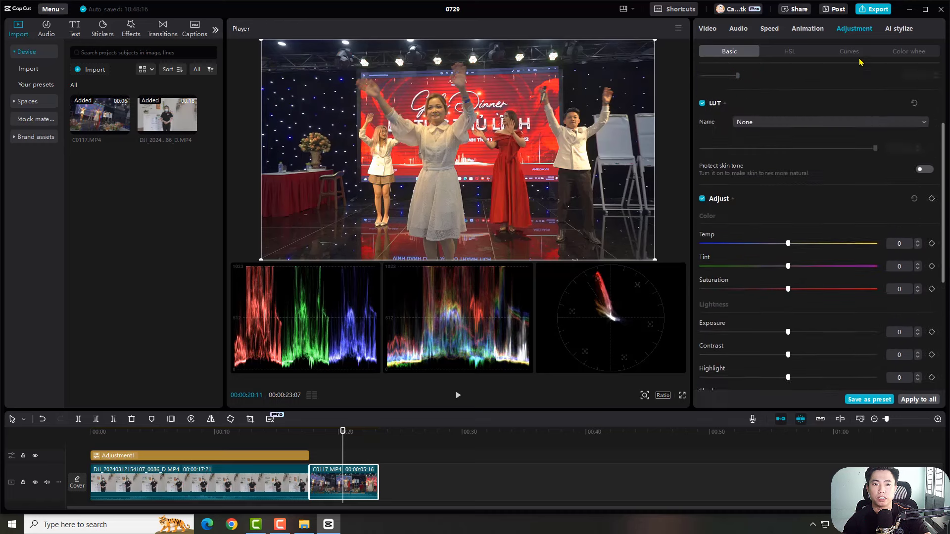
pyautogui.click(851, 53)
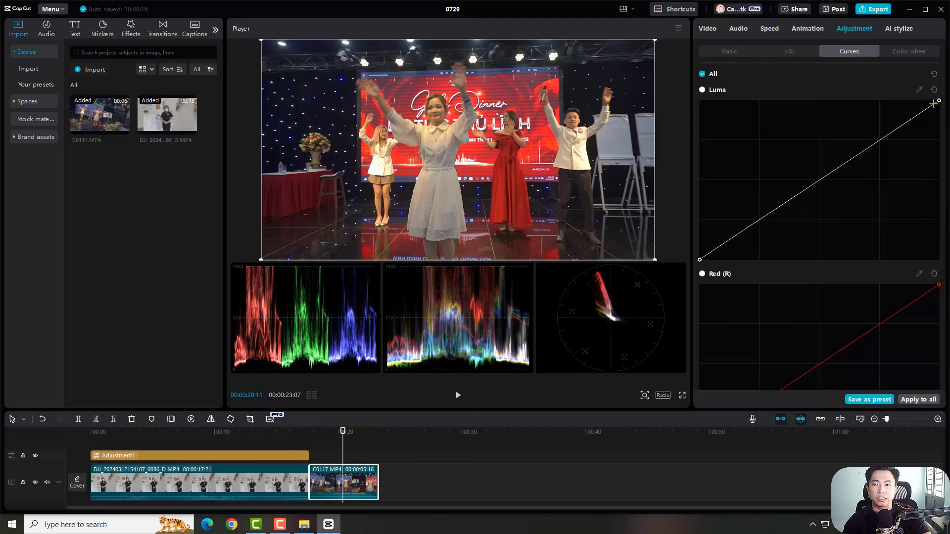
pyautogui.moveTo(938, 101); pyautogui.dragTo(938, 114)
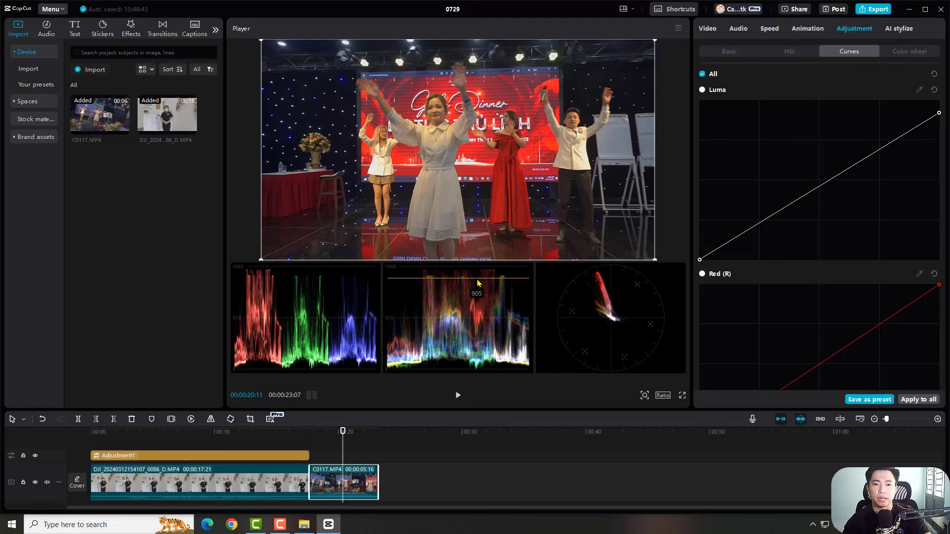
pyautogui.click(933, 90)
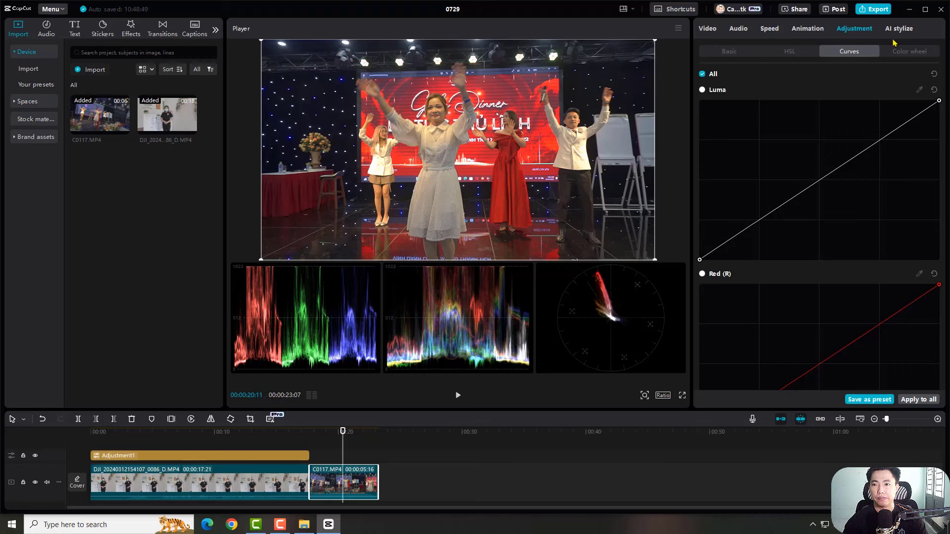
# - Lower the clip's Shadows wheel to -0.02 in all channels and shift Middle grey to -0.10 red, 0.02 green, 0.08 blue
pyautogui.click(924, 54)
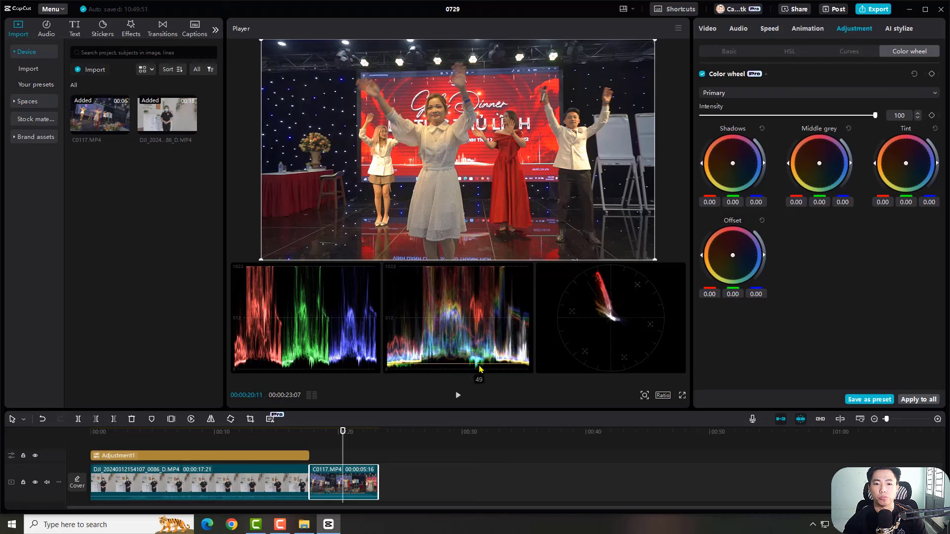
pyautogui.moveTo(763, 163); pyautogui.dragTo(759, 165)
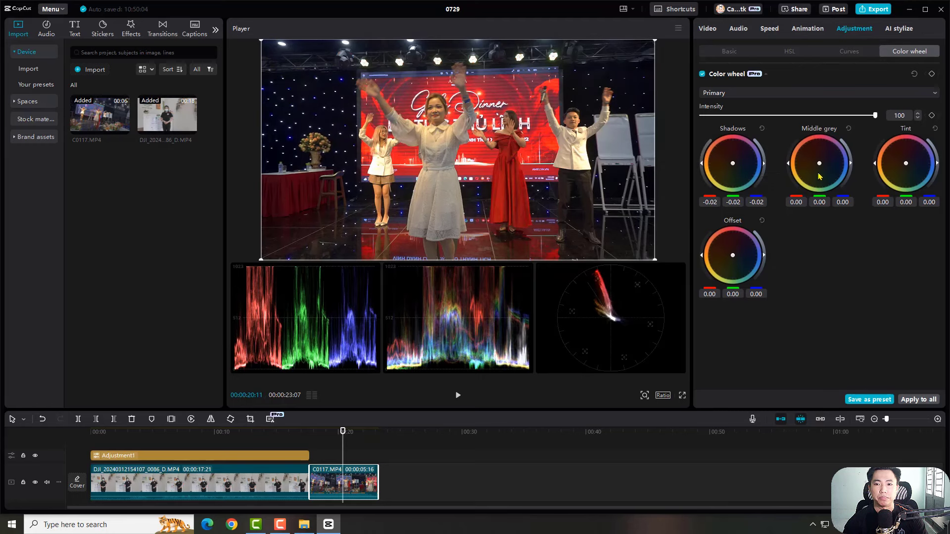
pyautogui.moveTo(820, 164); pyautogui.dragTo(822, 167)
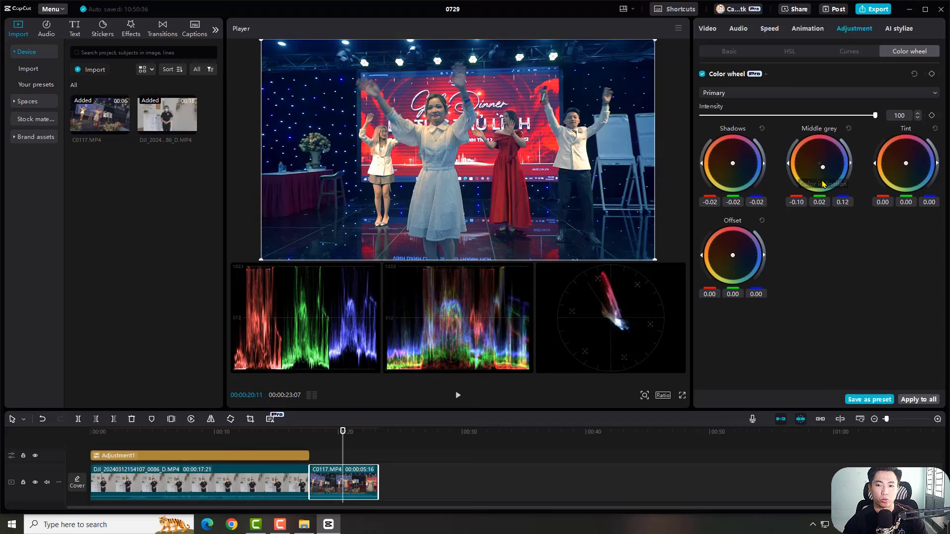
pyautogui.doubleClick(843, 202)
pyautogui.write('0.08')
pyautogui.press('Return')
# - Play C0117.MP4 from its start with the color wheel correction turned off and back on to compare the look
pyautogui.click(310, 432)
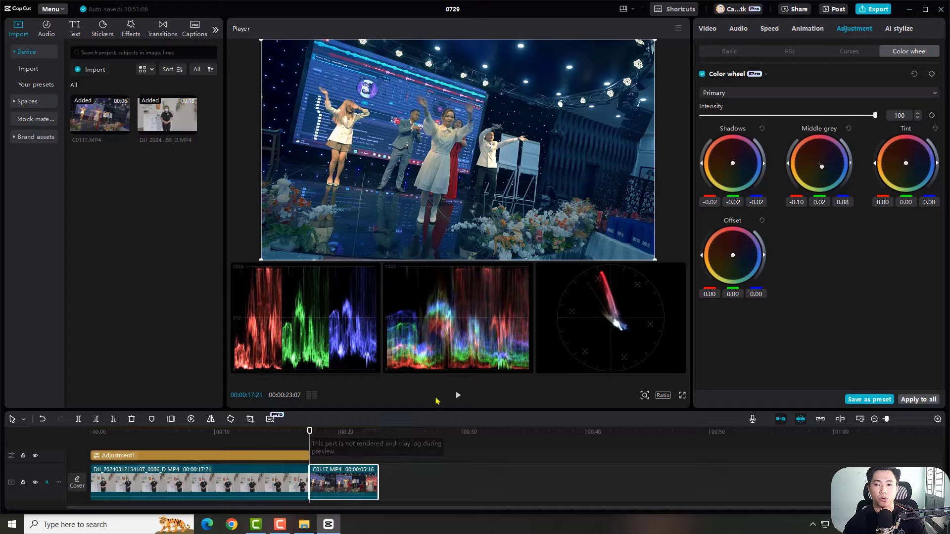
pyautogui.click(458, 396)
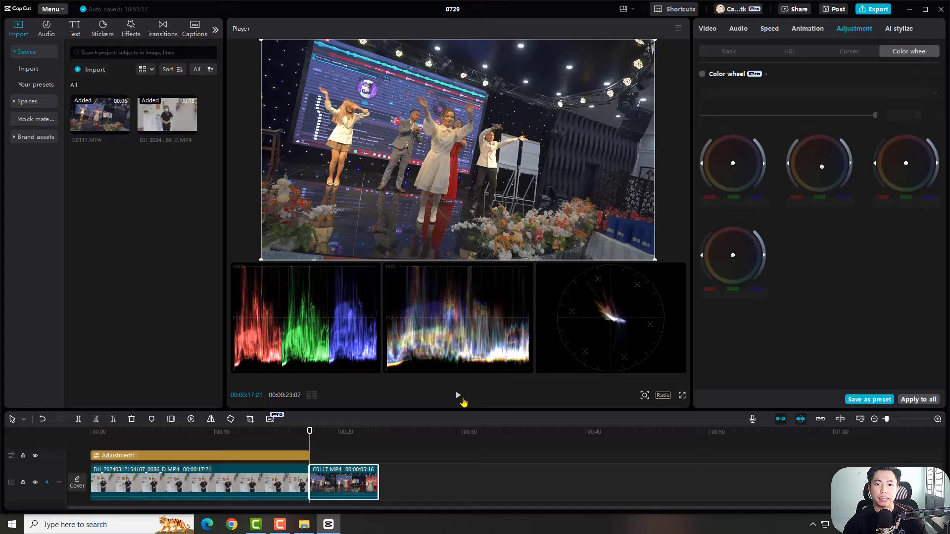
pyautogui.click(458, 396)
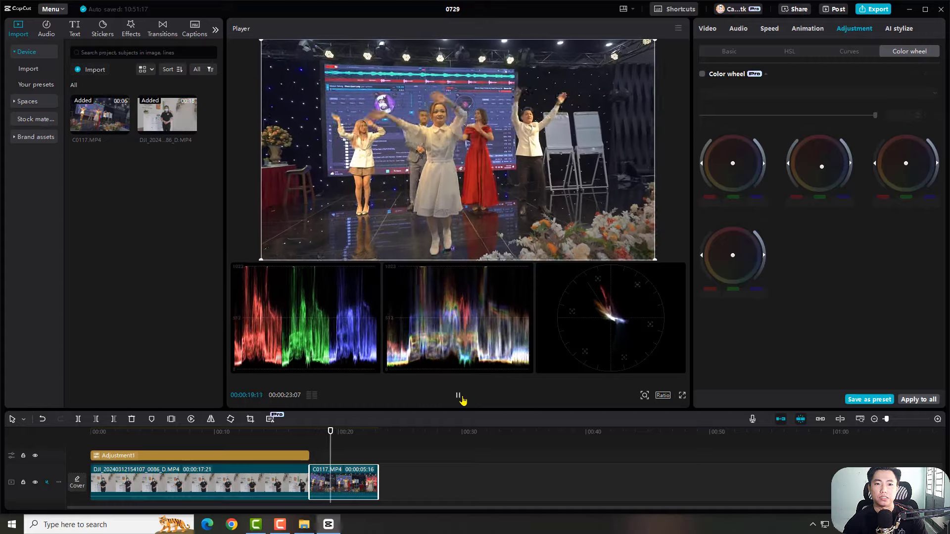
pyautogui.click(458, 396)
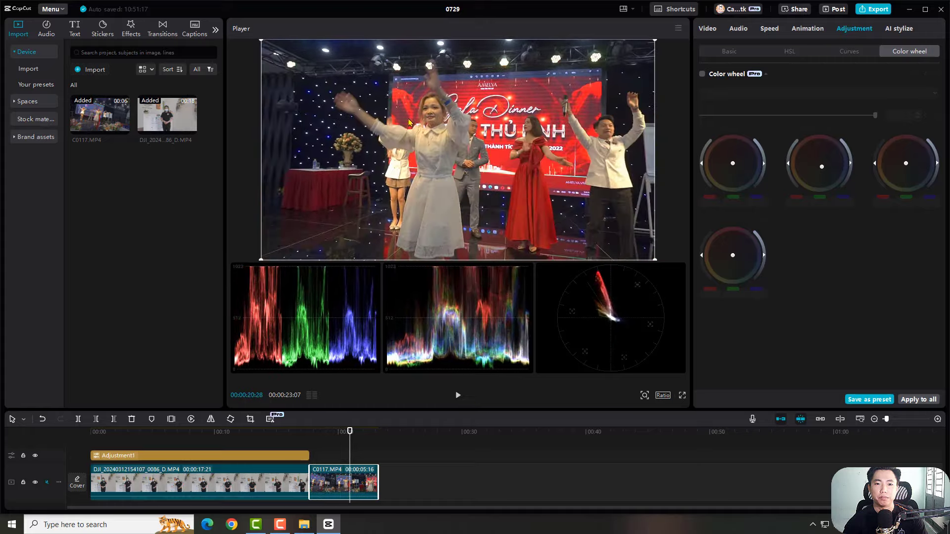
pyautogui.click(702, 74)
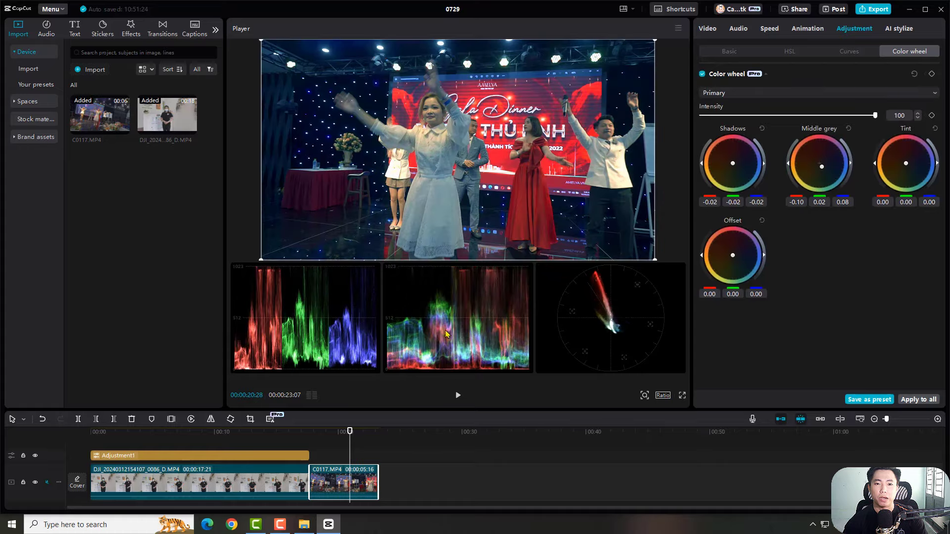
pyautogui.click(458, 398)
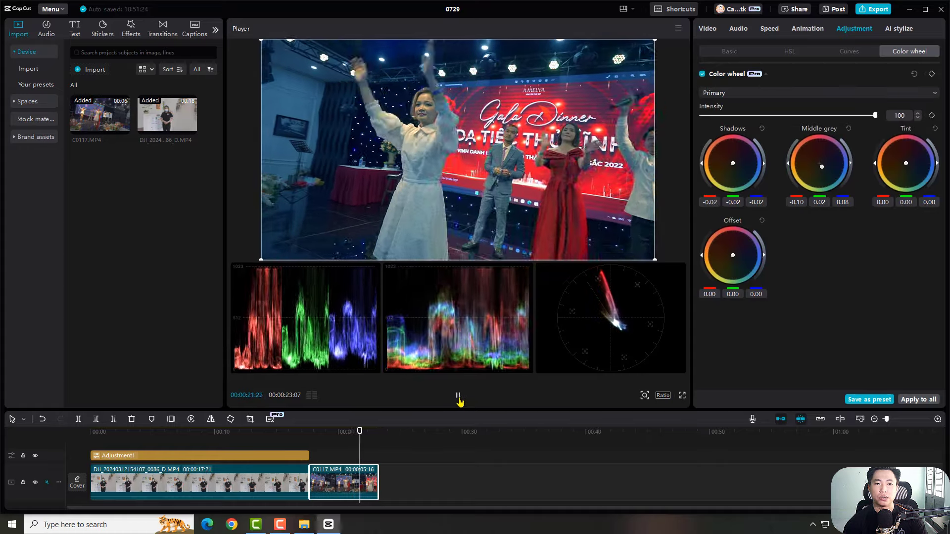
# - Play the first clip and hide the adjustment track to compare the footage without its correction
pyautogui.click(459, 398)
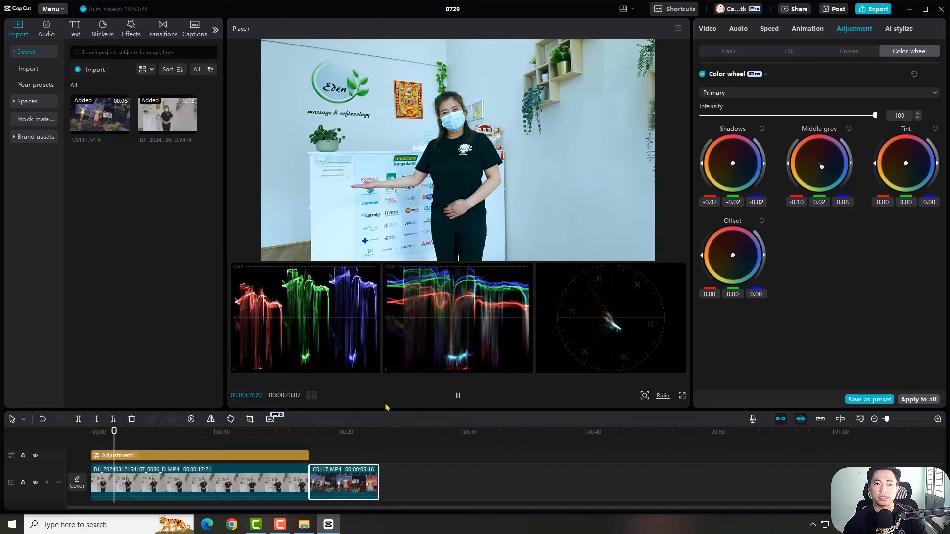
pyautogui.click(35, 456)
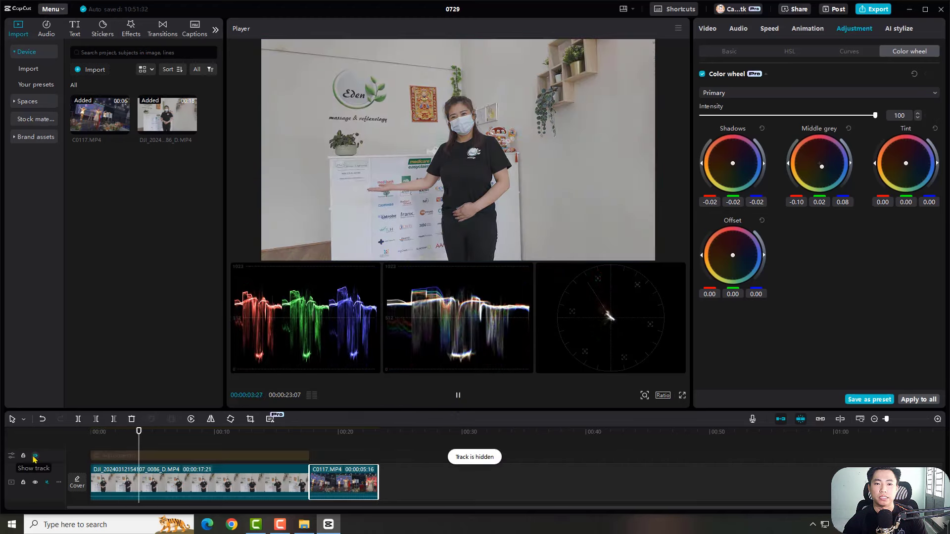